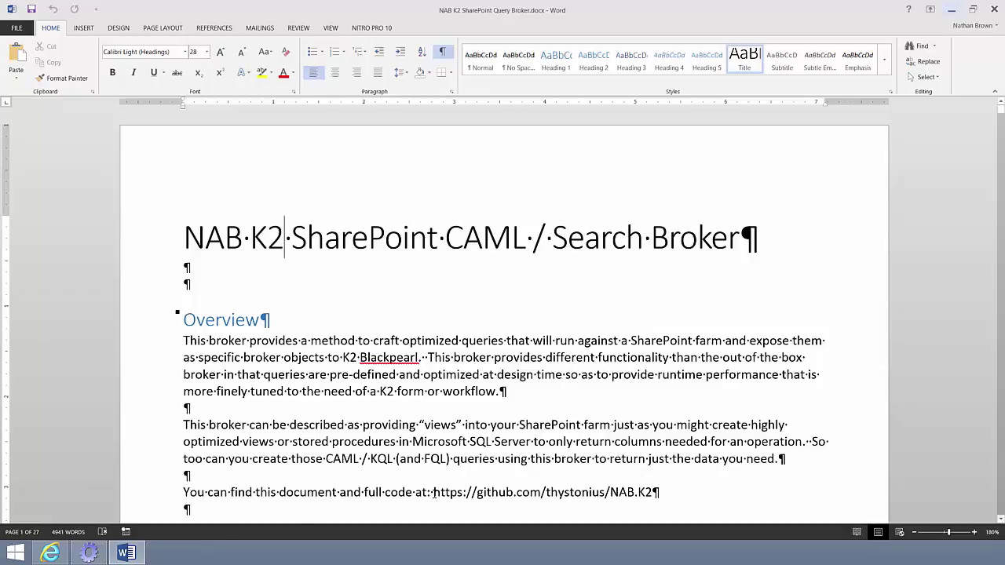
# Step: Highlight the GitHub address in the document, set Word aside, and launch the NAB K2 SharePoint Search Broker Configuration tool from the desktop
pyautogui.moveTo(432, 492); pyautogui.dragTo(652, 493)
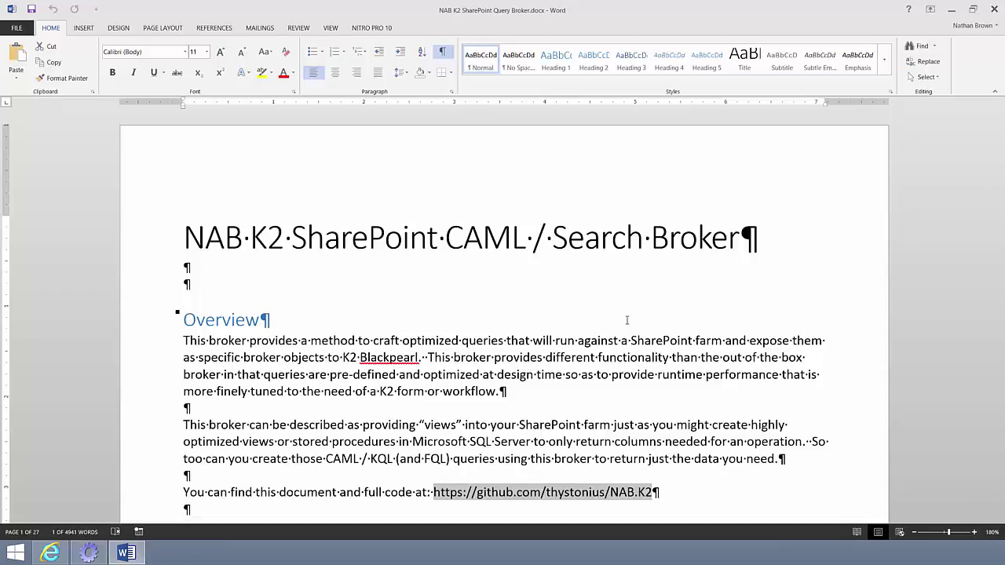
pyautogui.click(952, 9)
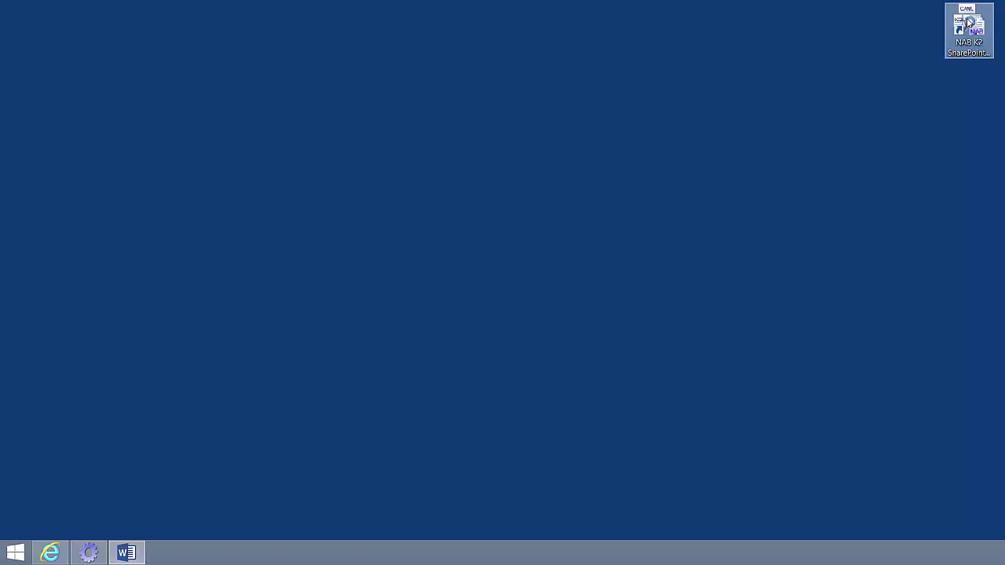
pyautogui.doubleClick(969, 22)
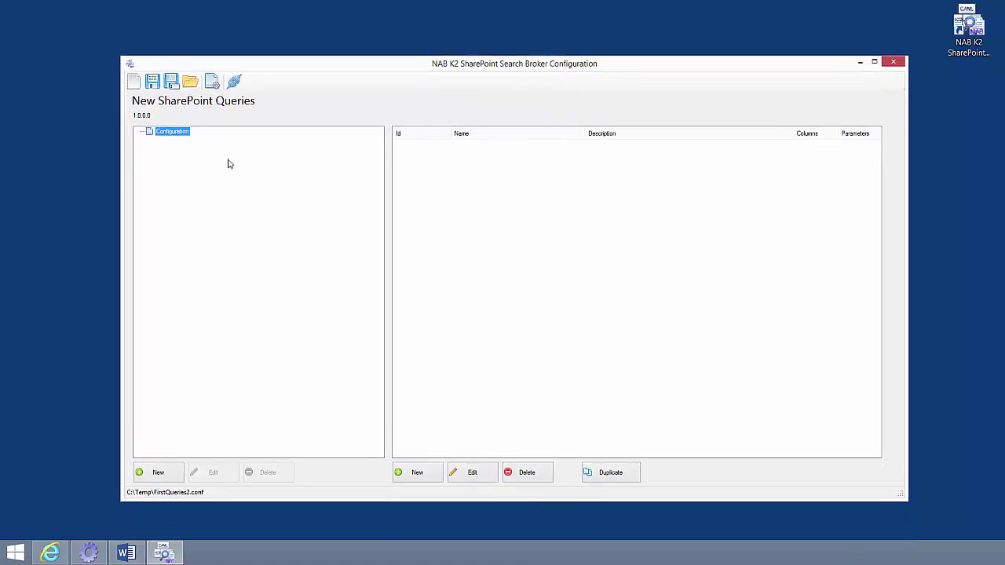
# Step: Name the configuration file First Queries in its properties
pyautogui.click(179, 104)
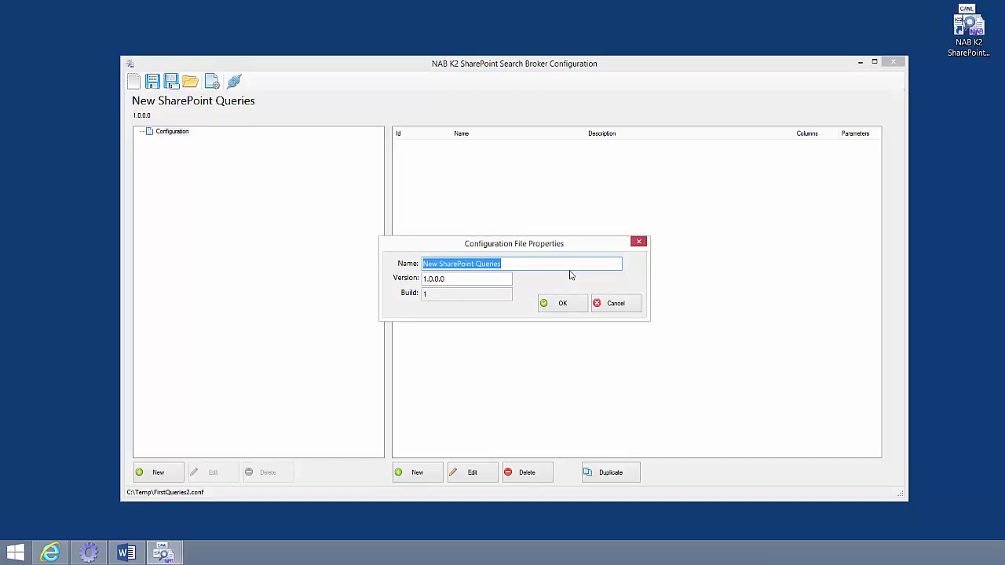
pyautogui.write('First ')
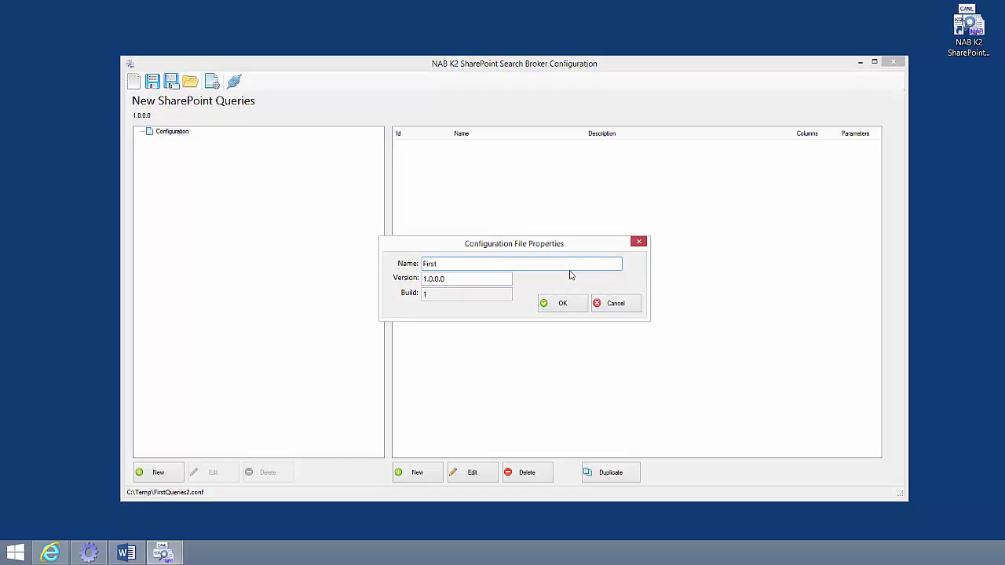
pyautogui.write('Queries')
pyautogui.click(562, 304)
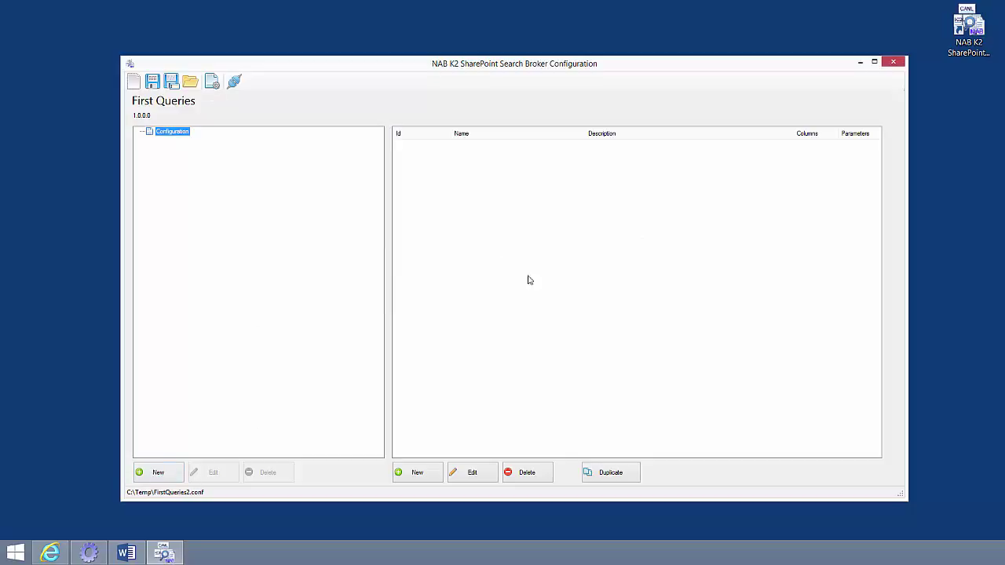
# Step: Create a folder under Configuration with the ID FODLER1 and the name Folder 1
pyautogui.click(160, 475)
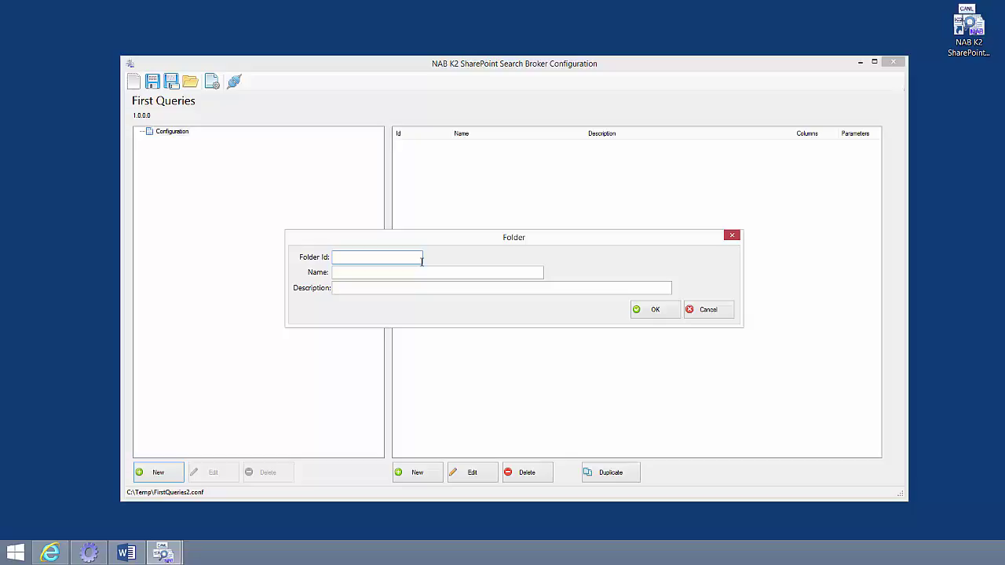
pyautogui.write('FODER1')
pyautogui.press('BackSpace')
pyautogui.press('BackSpace')
pyautogui.press('BackSpace')
pyautogui.write('LER1')
pyautogui.press('Tab')
pyautogui.write('Folder 1')
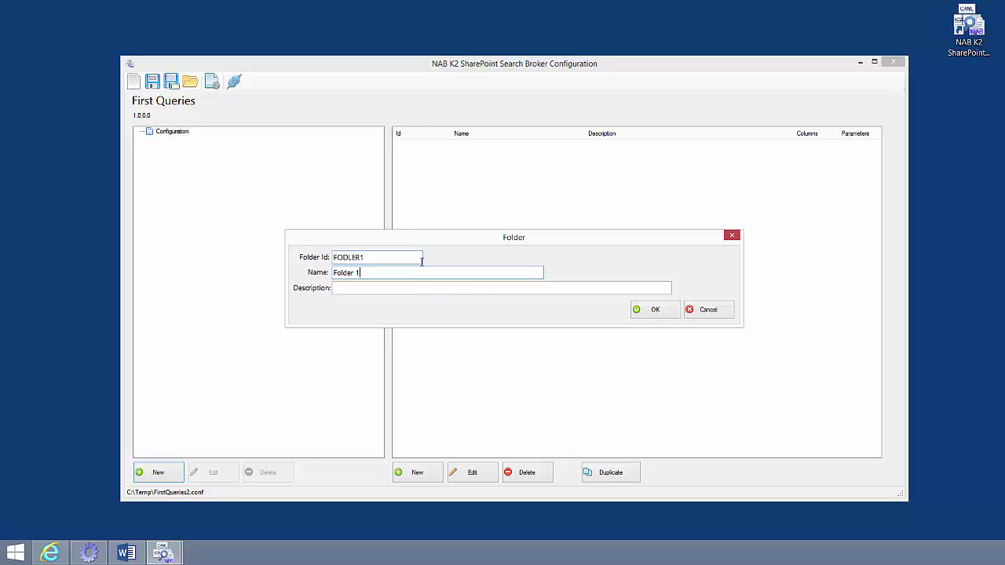
pyautogui.click(653, 309)
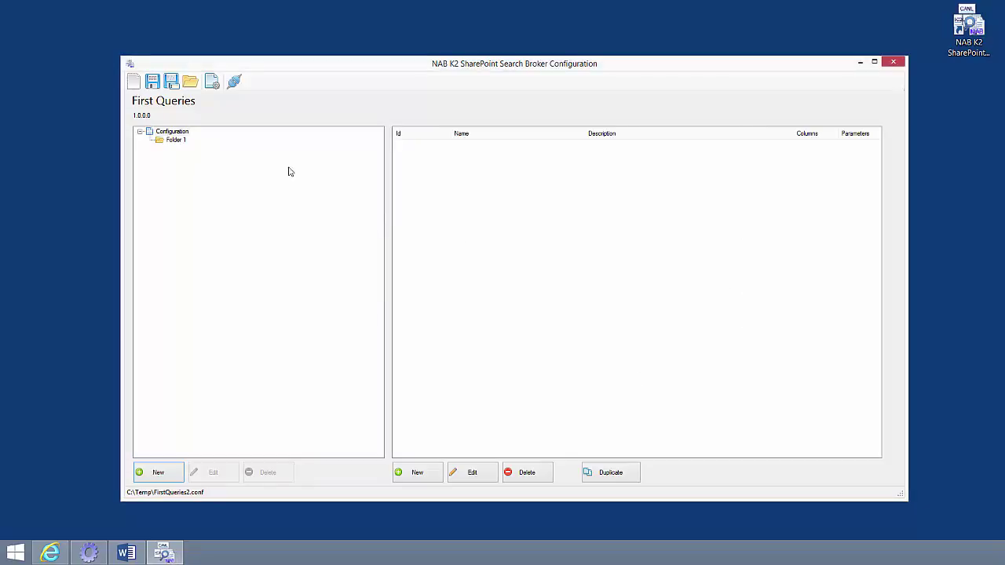
# Step: Start a new query in Folder 1 with the ID URGENCY-1 and the name Urgency List
pyautogui.click(169, 140)
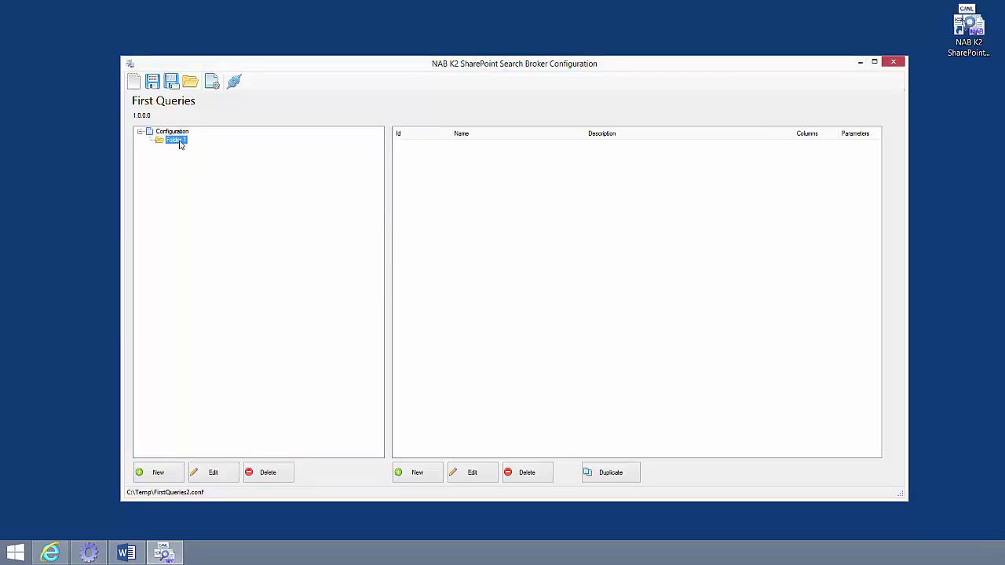
pyautogui.click(417, 474)
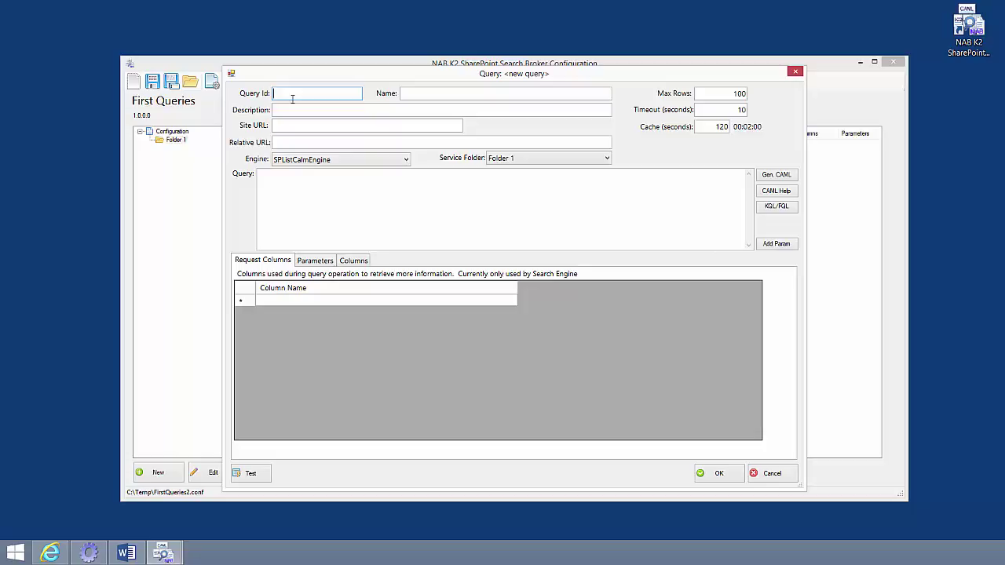
pyautogui.write('URGENCY-1')
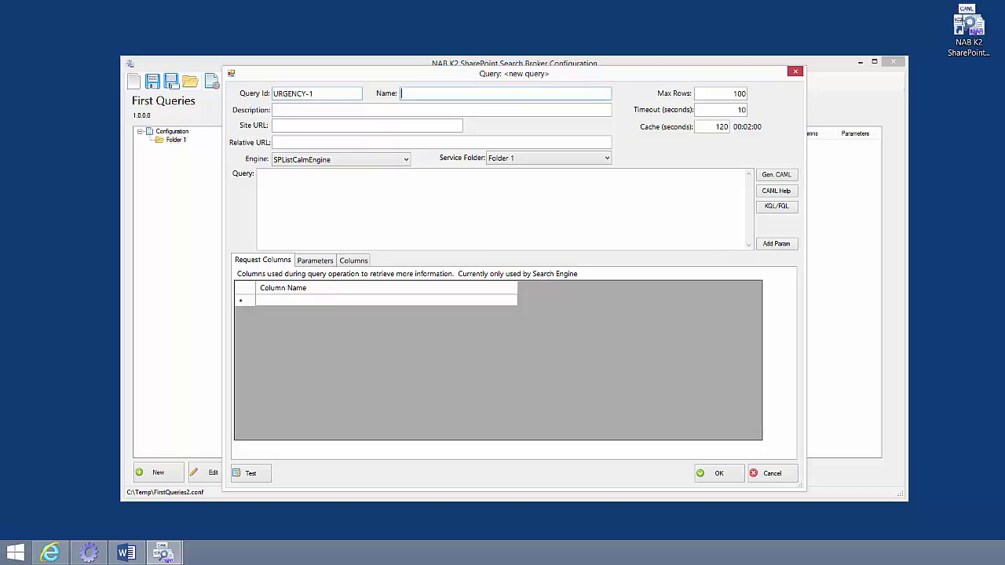
pyautogui.write('Urgency List')
pyautogui.moveTo(403, 93); pyautogui.dragTo(448, 93)
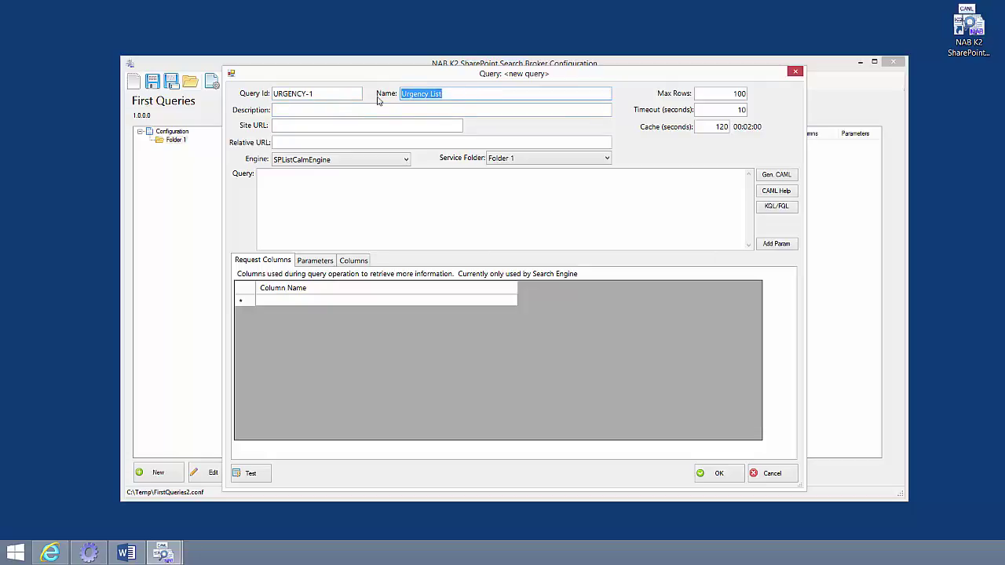
# Step: Set the query's site URL to systems/ and its relative URL to Lists/Urgency, leaving the description empty
pyautogui.click(287, 110)
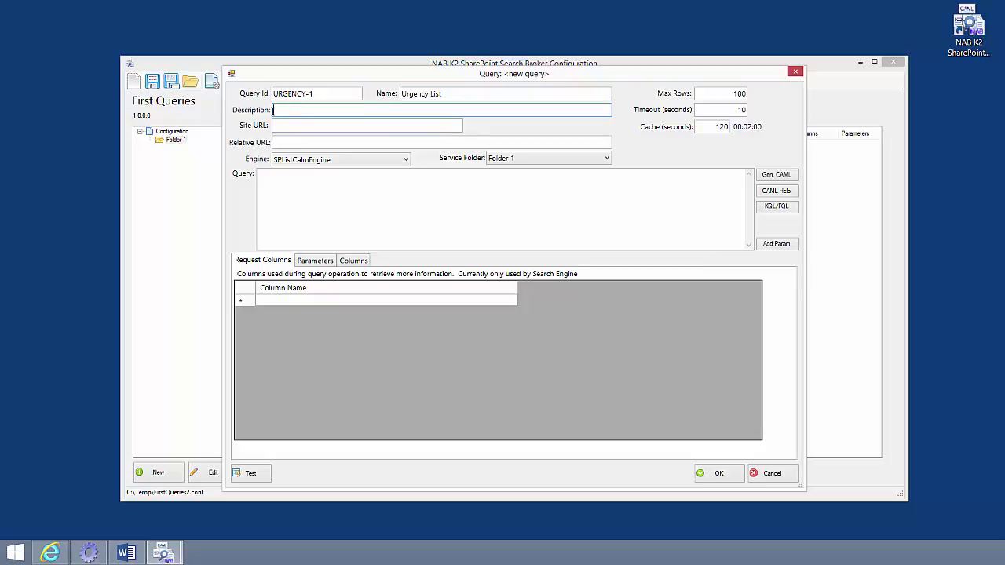
pyautogui.click(286, 128)
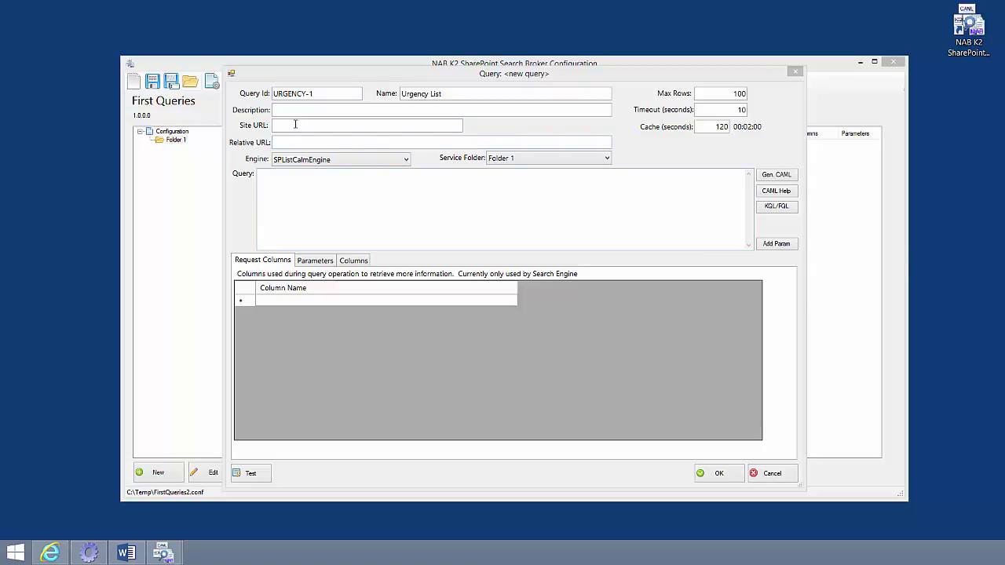
pyautogui.click(463, 154)
pyautogui.write('systems/')
pyautogui.click(295, 143)
pyautogui.write('Lists/Urgency')
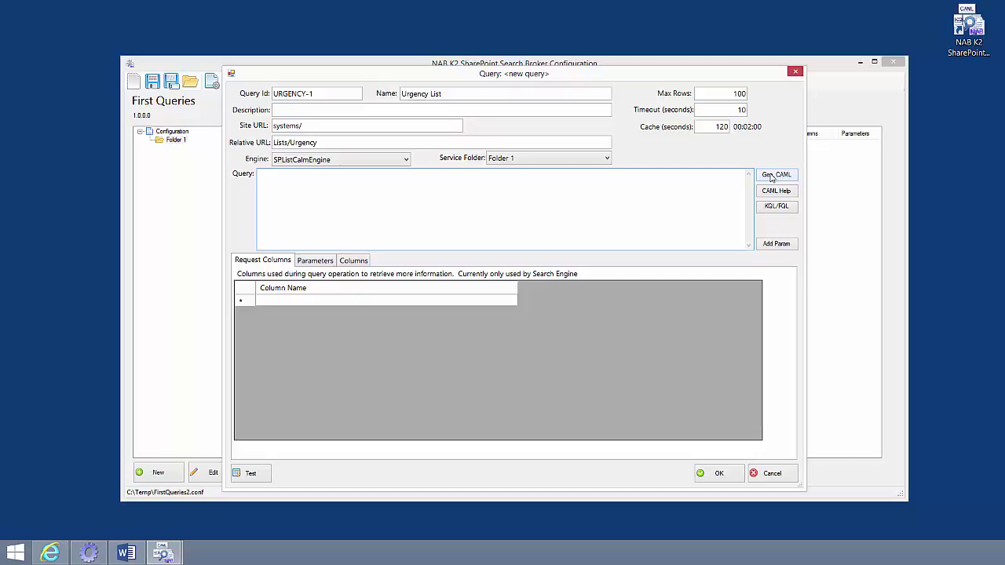
# Step: Generate a CAML query from the Urgency list, connecting as the current Windows user, and review its sample filter, ordering and view fields
pyautogui.click(770, 176)
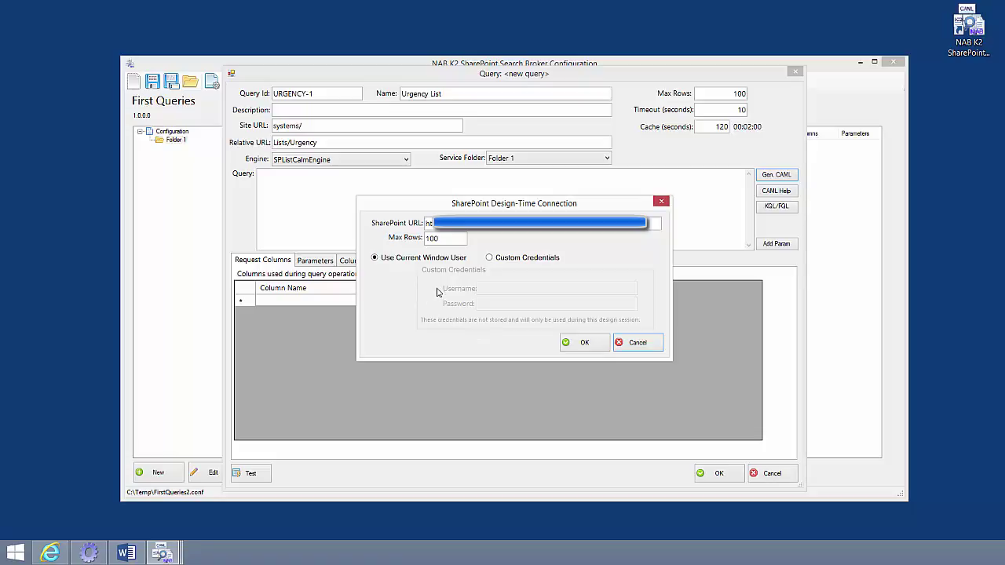
pyautogui.click(584, 343)
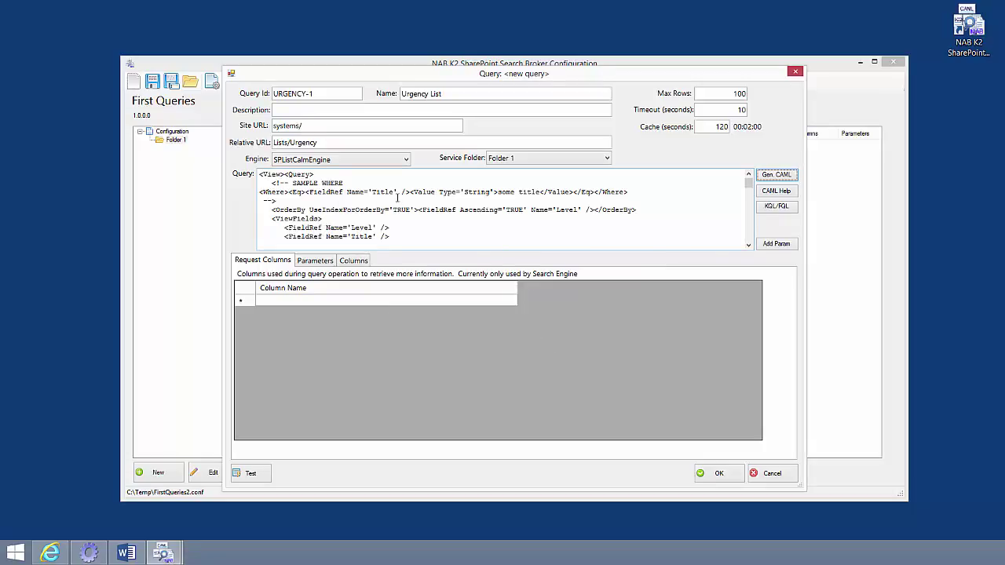
pyautogui.moveTo(750, 182)
pyautogui.mouseDown()
pyautogui.moveTo(749, 253)
pyautogui.moveTo(748, 179)
pyautogui.mouseUp()
pyautogui.moveTo(273, 183); pyautogui.dragTo(299, 203)
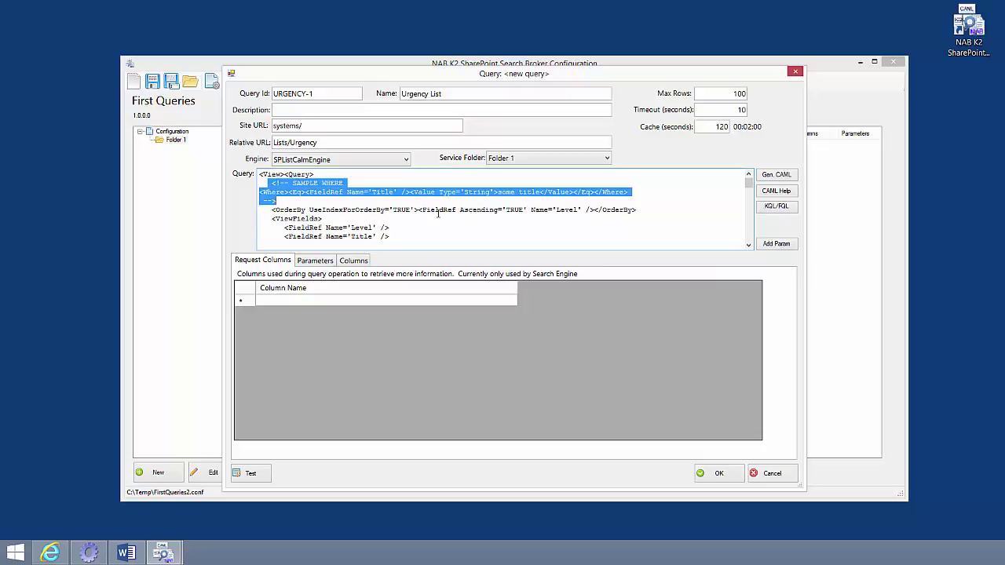
pyautogui.moveTo(339, 193); pyautogui.dragTo(376, 229)
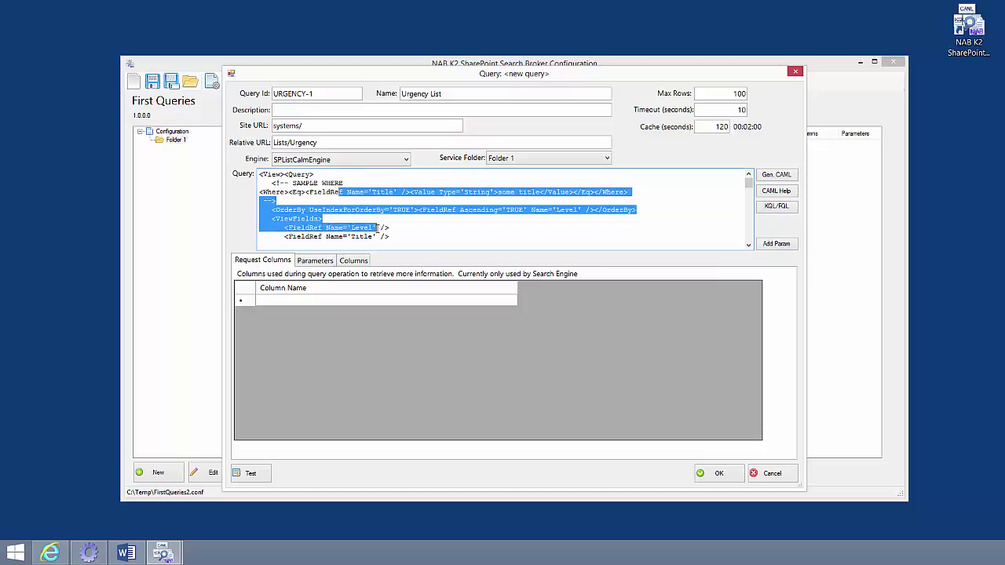
pyautogui.scroll(-4, 364, 211)
pyautogui.scroll(-8, 364, 211)
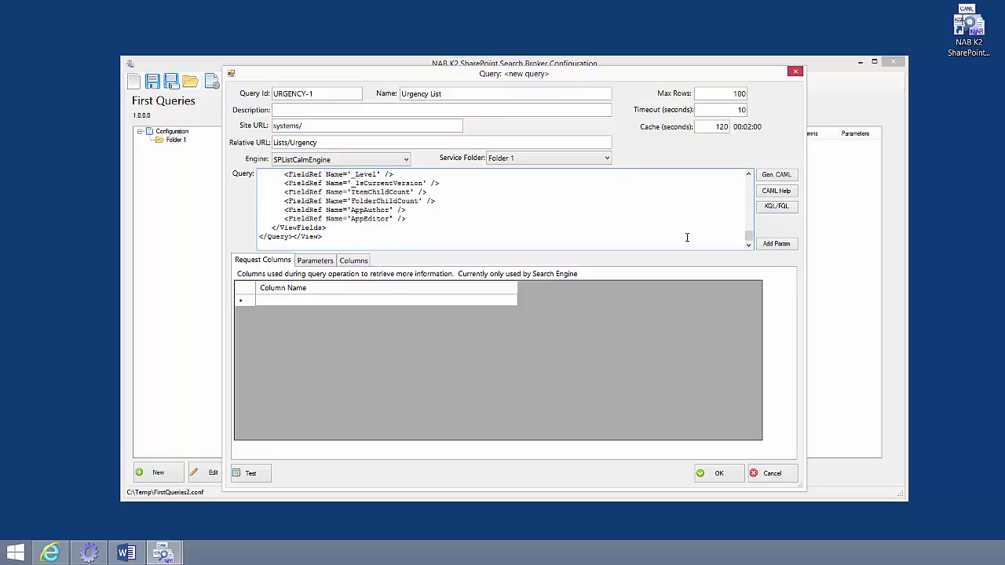
pyautogui.moveTo(748, 240); pyautogui.dragTo(734, 180)
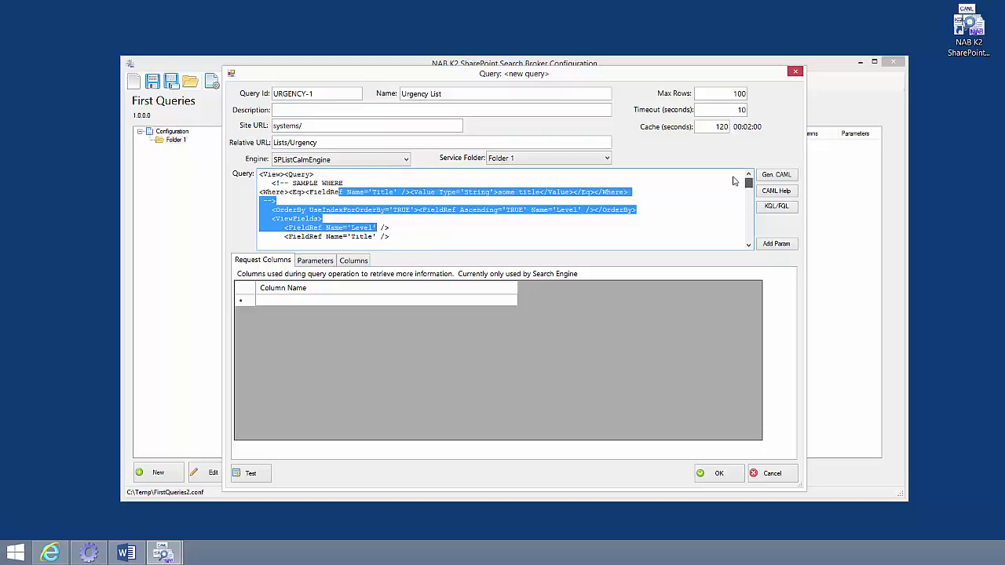
pyautogui.click(462, 230)
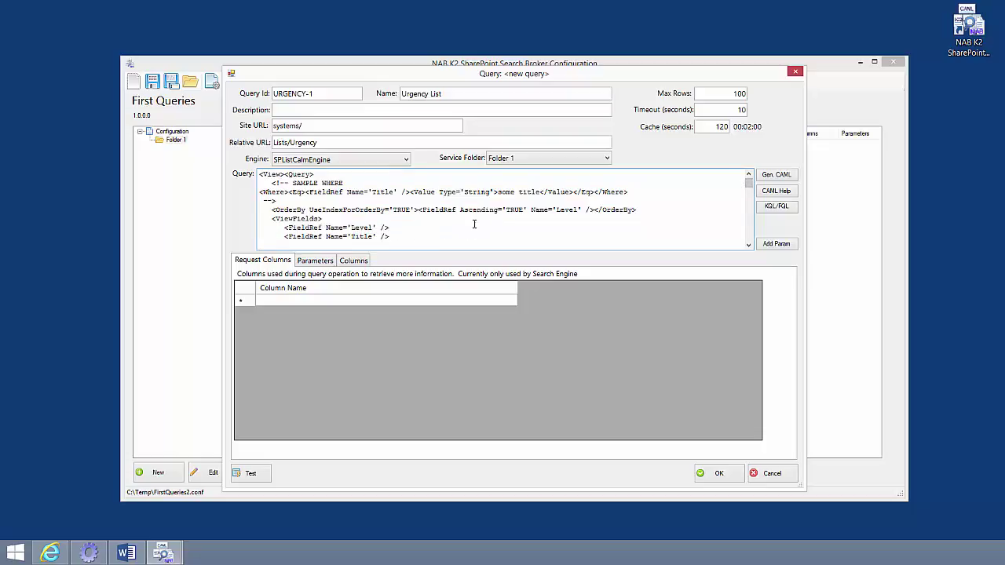
# Step: Replace the query text with the copied CAML that orders by Level and returns Level, Title and Response_x0020_Time, and look it over
pyautogui.moveTo(260, 173); pyautogui.dragTo(408, 292)
pyautogui.press('Delete')
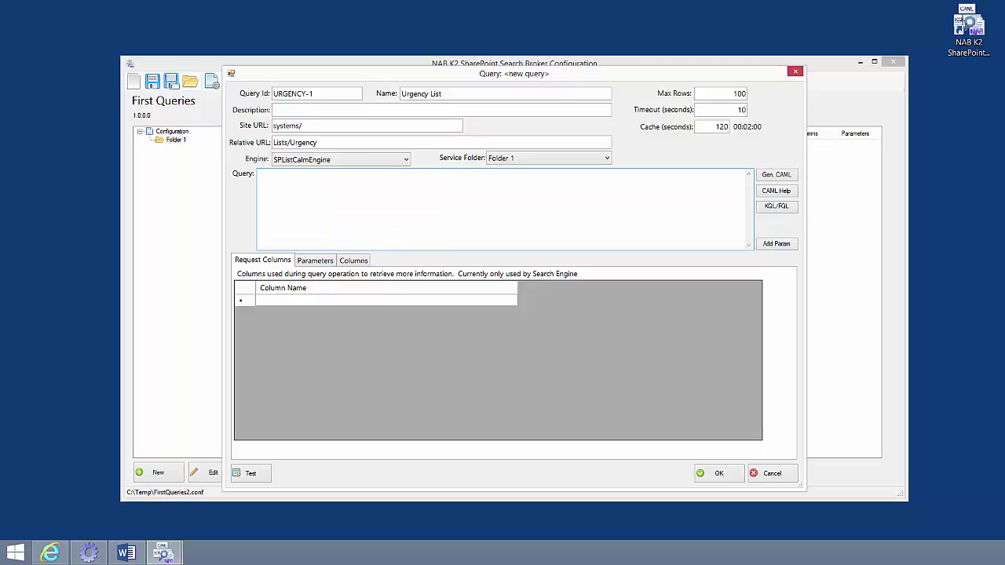
pyautogui.hotkey('alt', 'Tab')
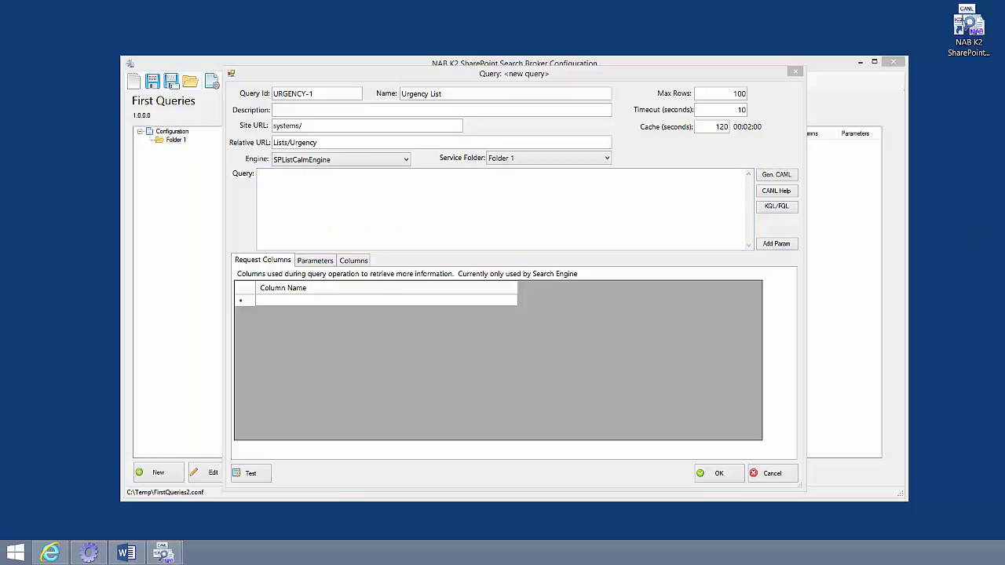
pyautogui.rightClick(292, 190)
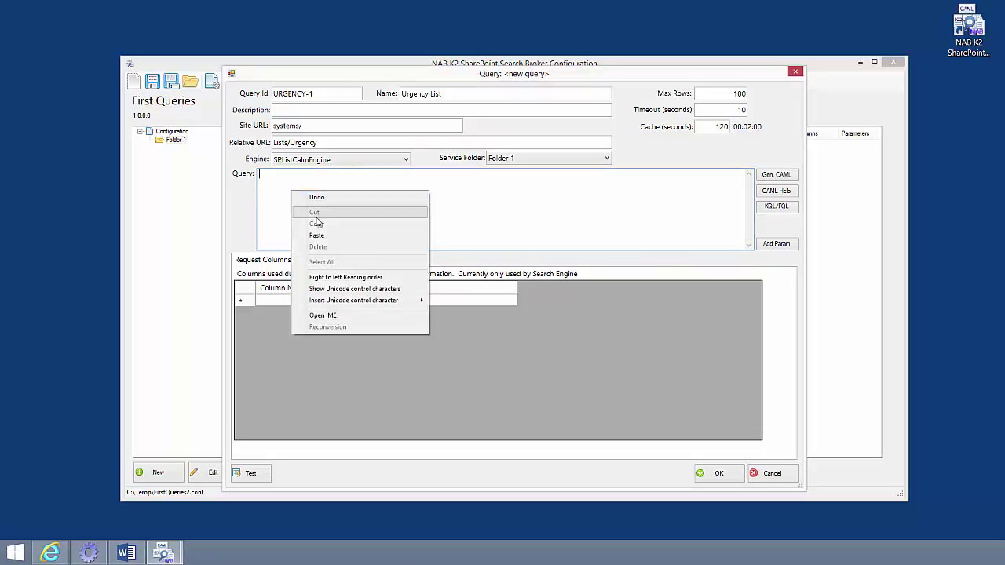
pyautogui.click(314, 236)
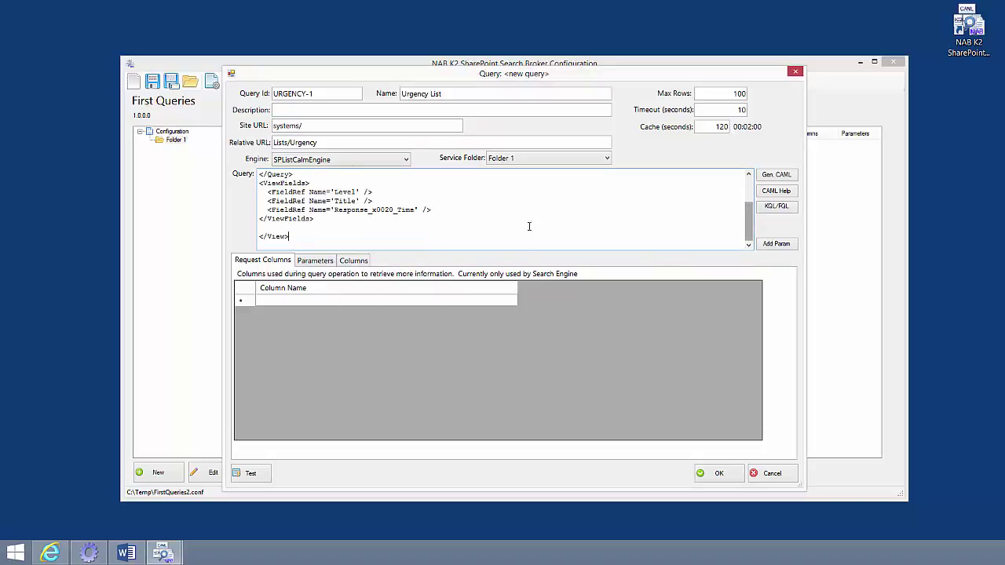
pyautogui.moveTo(268, 192); pyautogui.dragTo(461, 210)
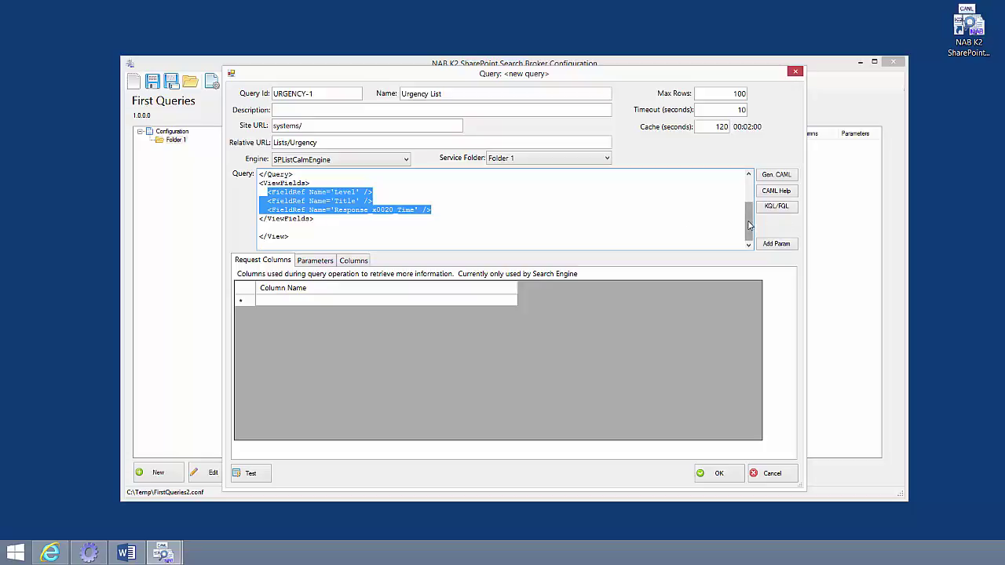
pyautogui.moveTo(748, 225); pyautogui.dragTo(751, 202)
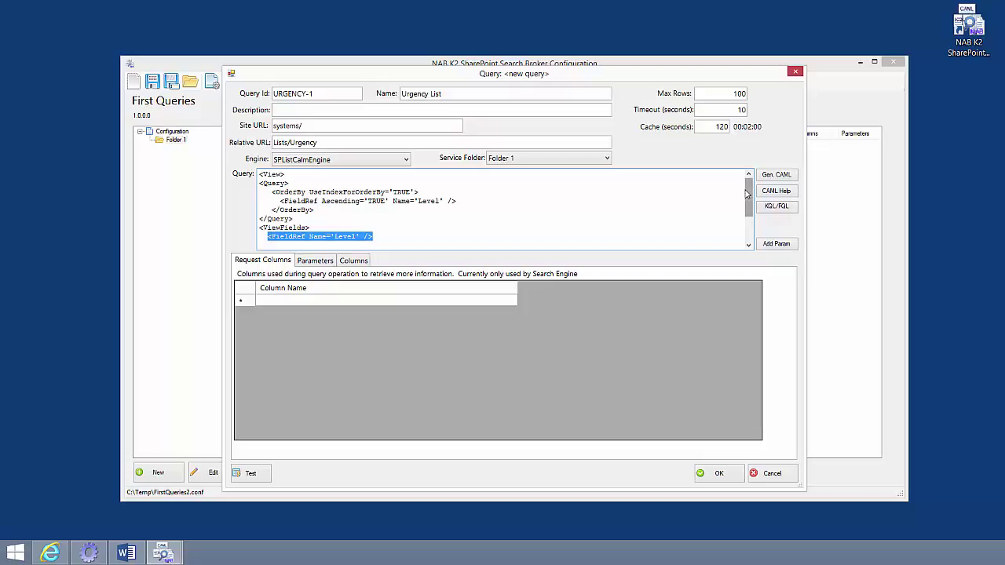
pyautogui.moveTo(747, 194); pyautogui.dragTo(747, 212)
pyautogui.click(396, 189)
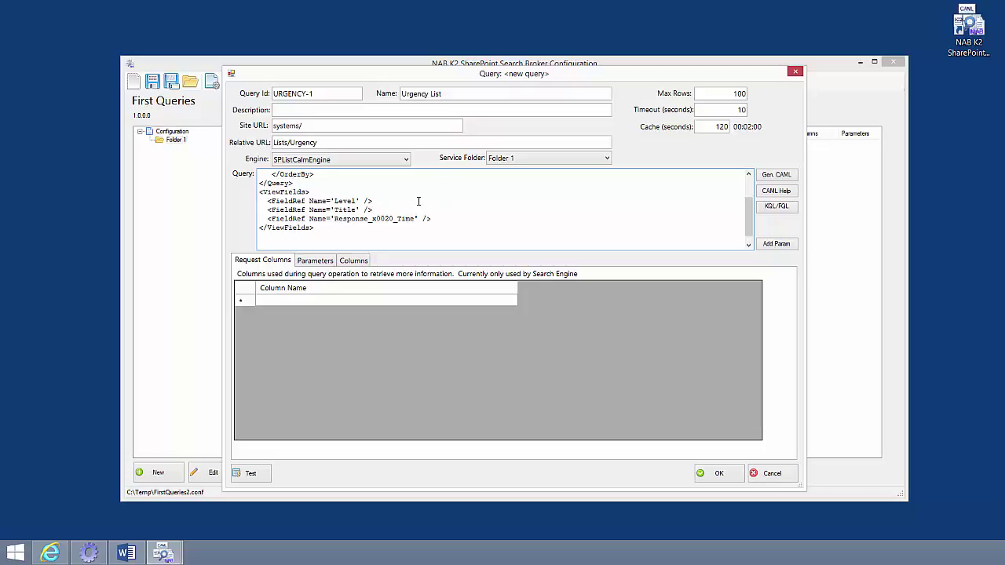
pyautogui.scroll(2, 408, 192)
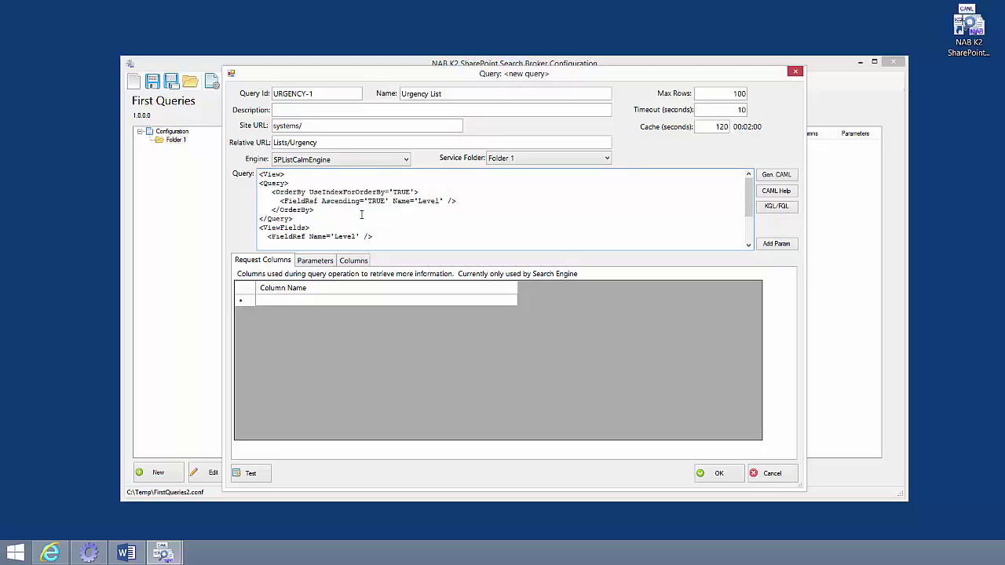
# Step: Detect the columns returned by the query, and widen and reposition the query dialog to show the column settings
pyautogui.click(346, 262)
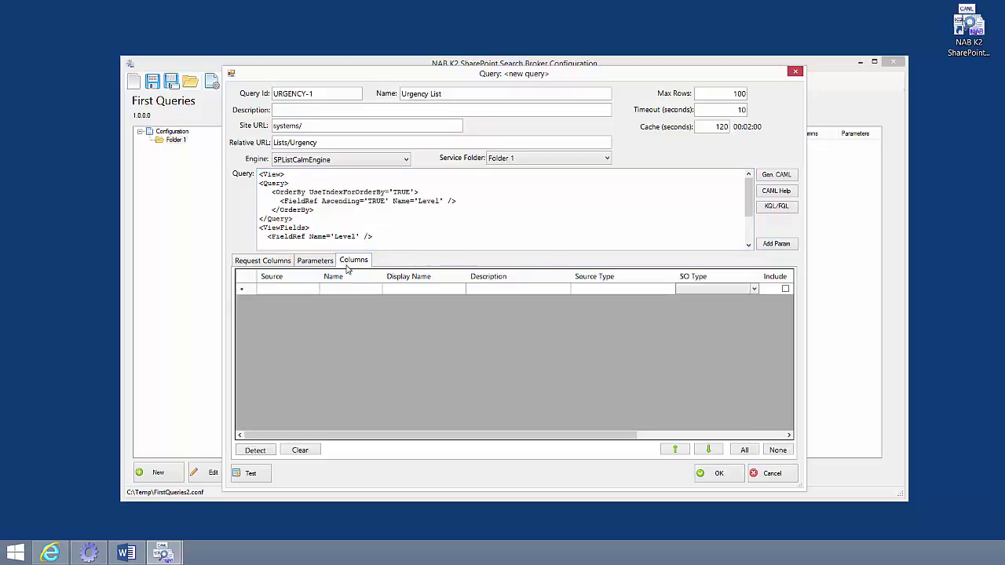
pyautogui.click(254, 451)
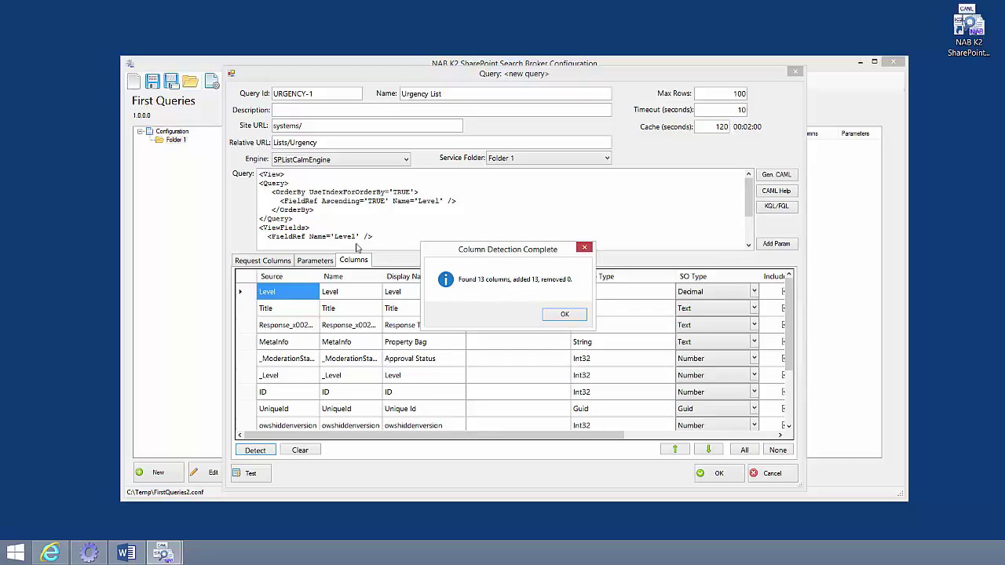
pyautogui.click(563, 315)
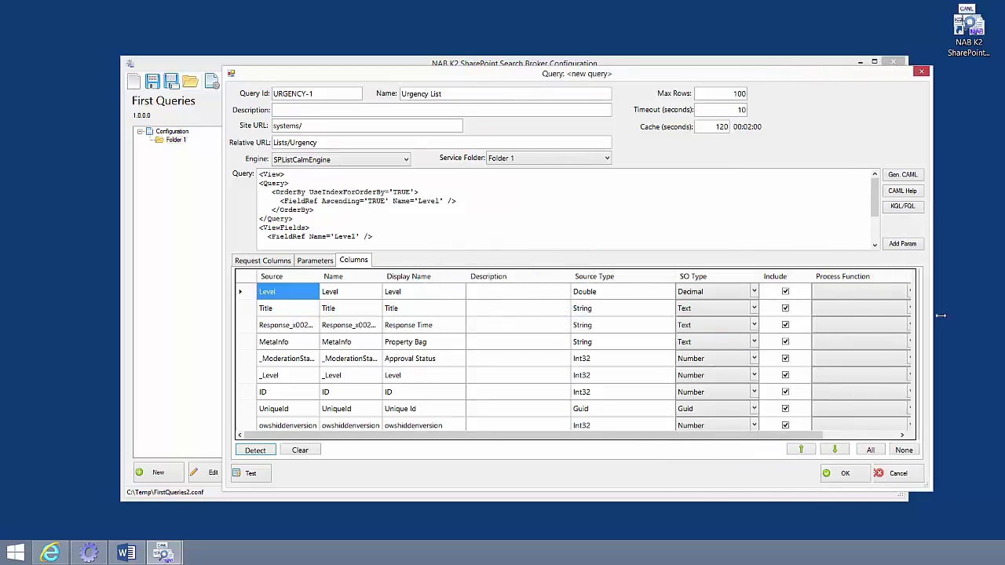
pyautogui.moveTo(754, 79); pyautogui.dragTo(713, 61)
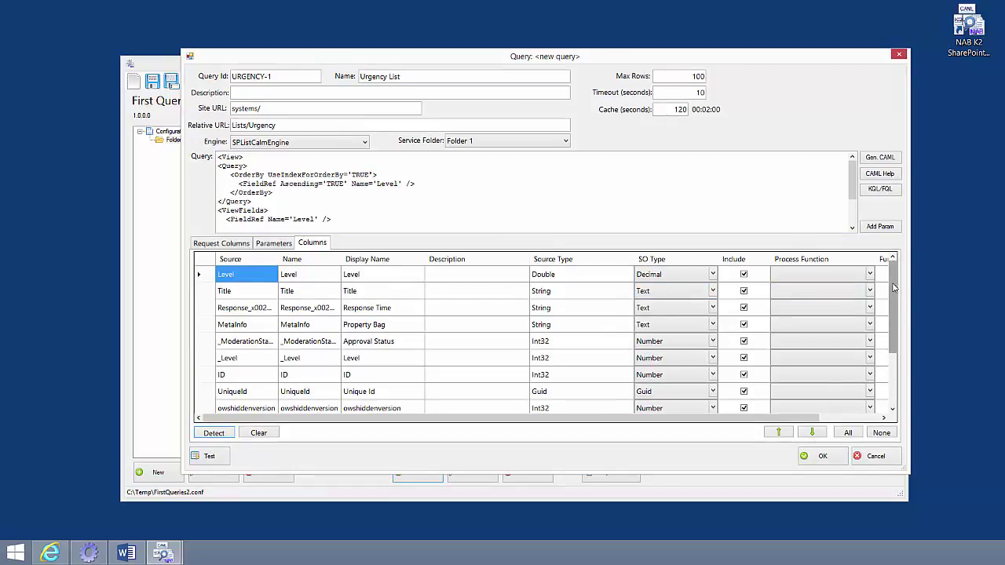
# Step: Clear all detected columns from inclusion, and include only Level, Title and Response_x0020_Time
pyautogui.moveTo(891, 298)
pyautogui.mouseDown()
pyautogui.moveTo(891, 353)
pyautogui.moveTo(890, 307)
pyautogui.mouseUp()
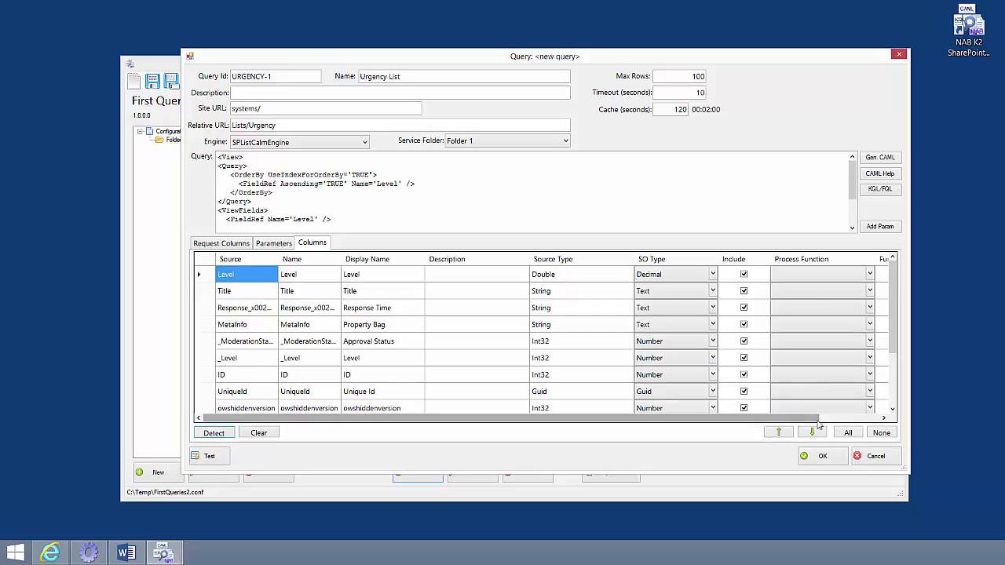
pyautogui.click(881, 434)
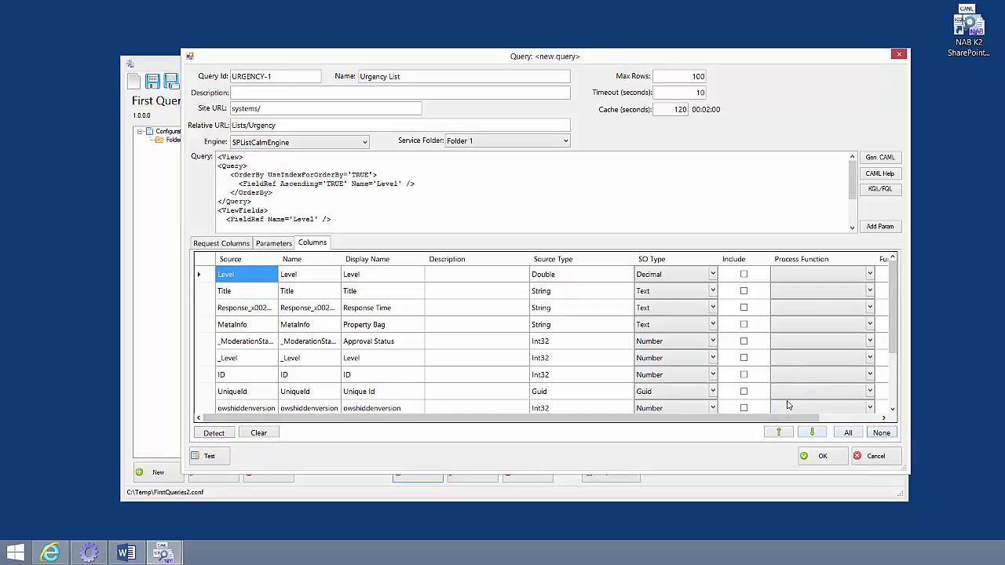
pyautogui.click(745, 275)
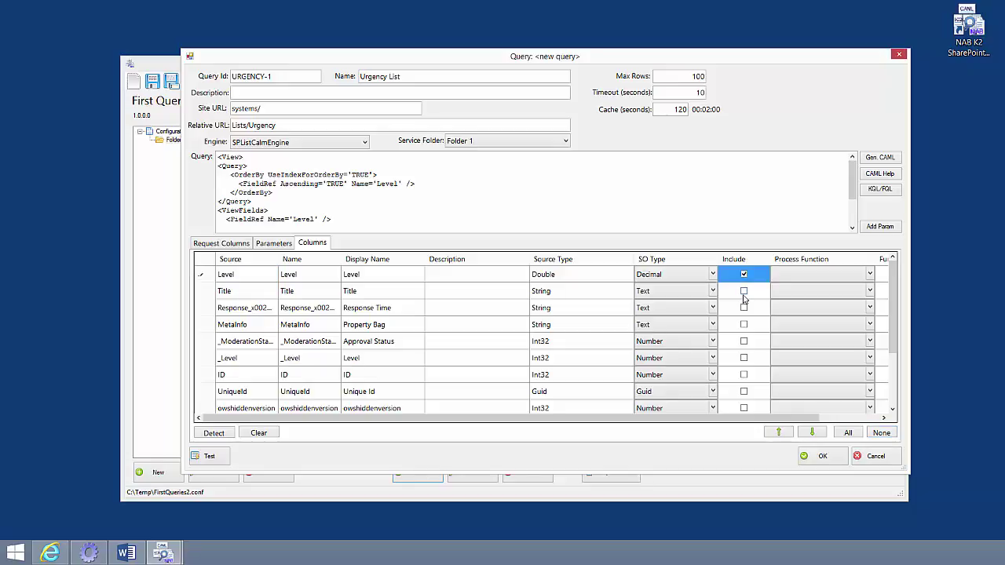
pyautogui.click(744, 291)
pyautogui.click(744, 308)
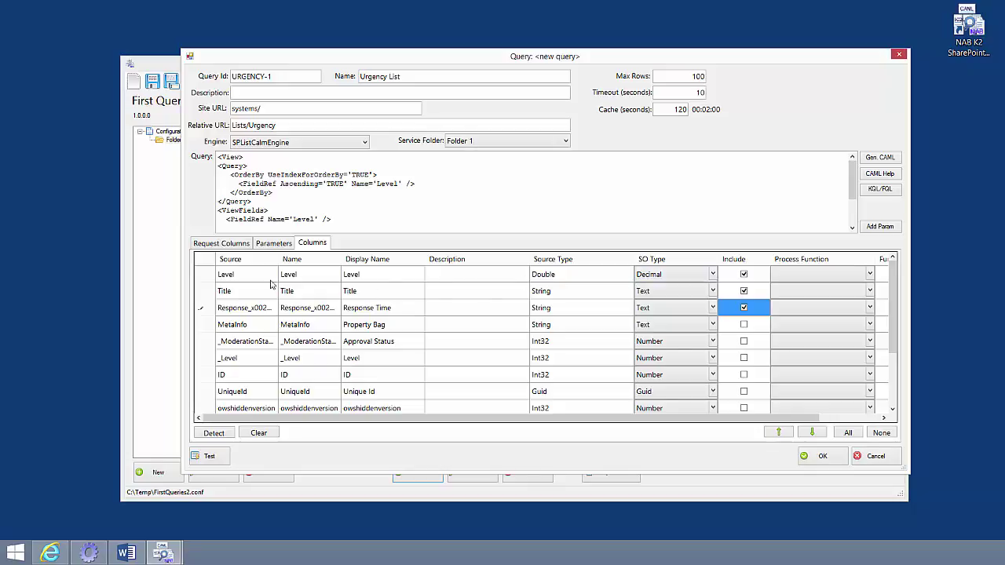
# Step: Set the SO type of the Level column to Number
pyautogui.click(713, 275)
pyautogui.click(713, 274)
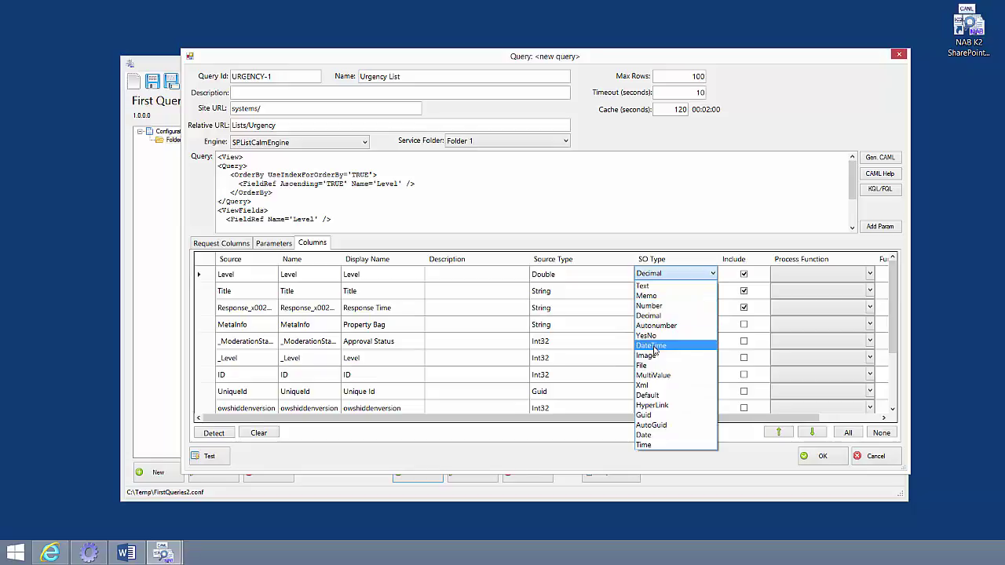
pyautogui.click(651, 306)
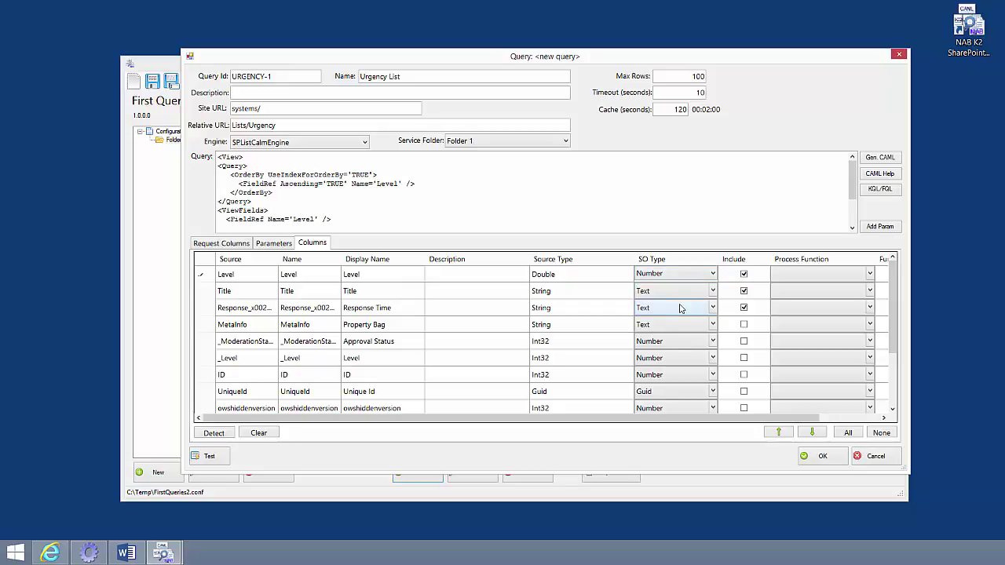
# Step: Test the Urgency List query, look across all the result columns, and close the results
pyautogui.click(209, 459)
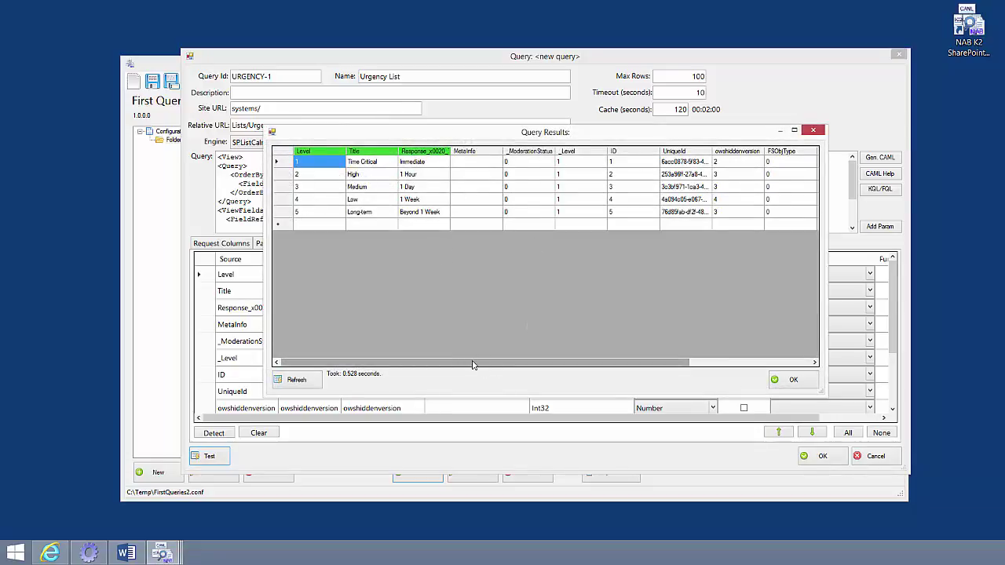
pyautogui.hscroll(3, 527, 351)
pyautogui.hscroll(-5, 628, 351)
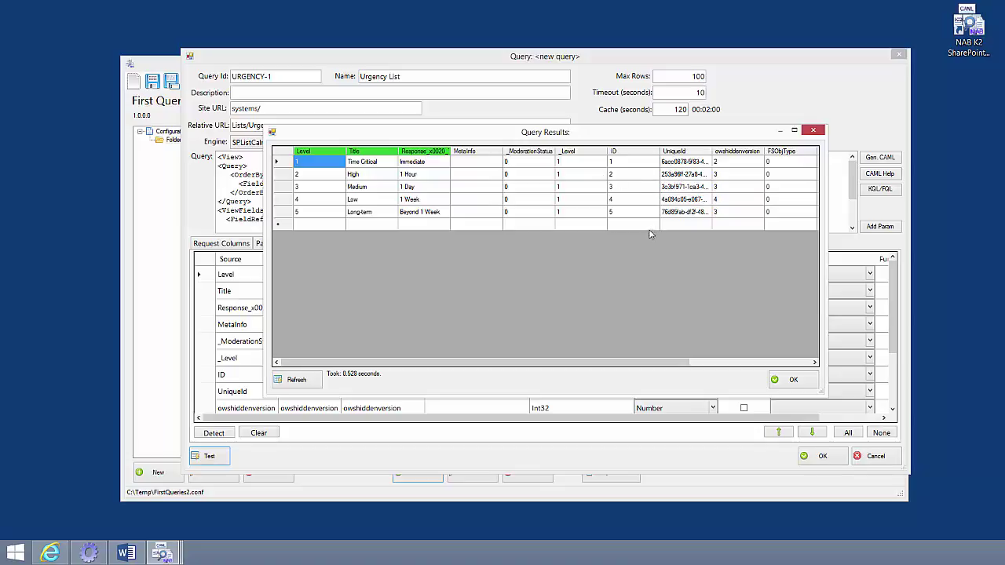
pyautogui.click(802, 380)
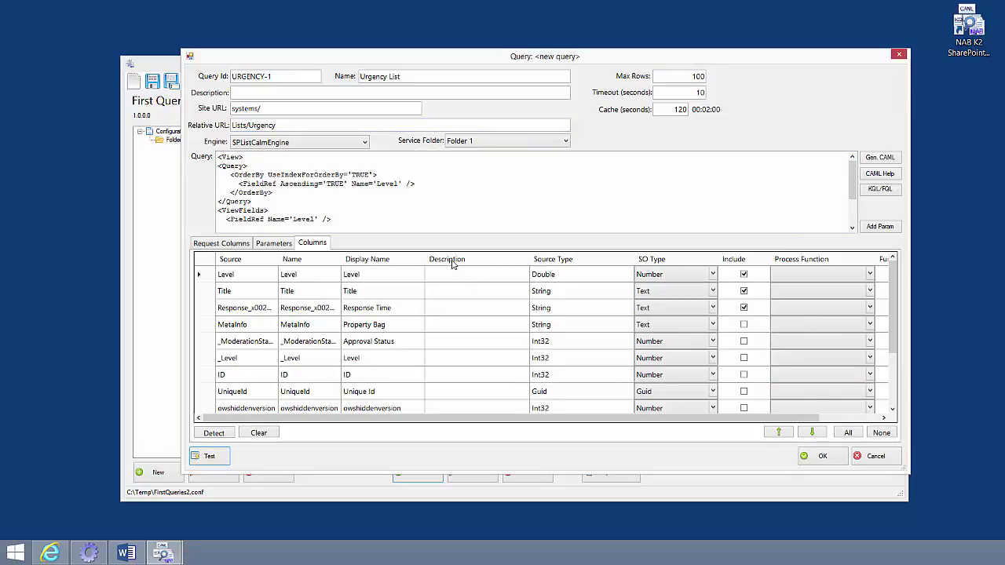
# Step: Check the query's maximum rows and timeout settings, and accept the new Urgency List query into the configuration
pyautogui.doubleClick(694, 76)
pyautogui.click(685, 89)
pyautogui.moveTo(699, 93); pyautogui.dragTo(695, 93)
pyautogui.click(824, 456)
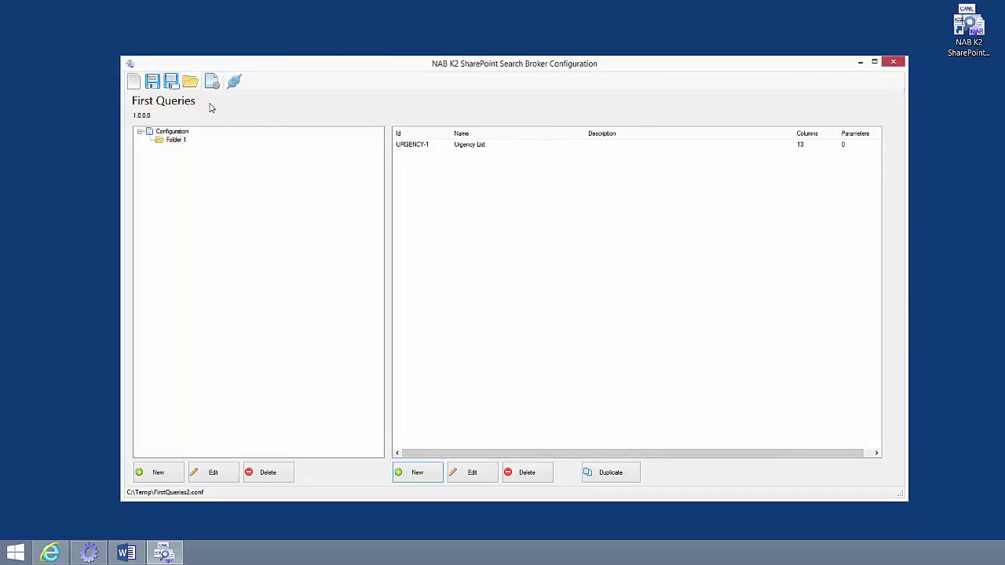
# Step: Save the query configuration as FirstQueries.conf in C:\Temp, replacing the existing file
pyautogui.click(172, 82)
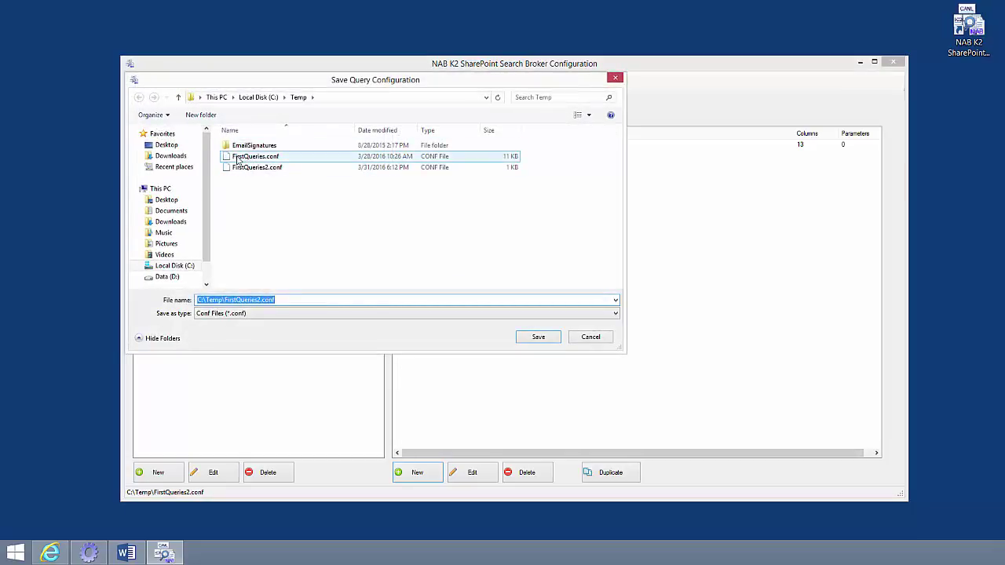
pyautogui.click(255, 159)
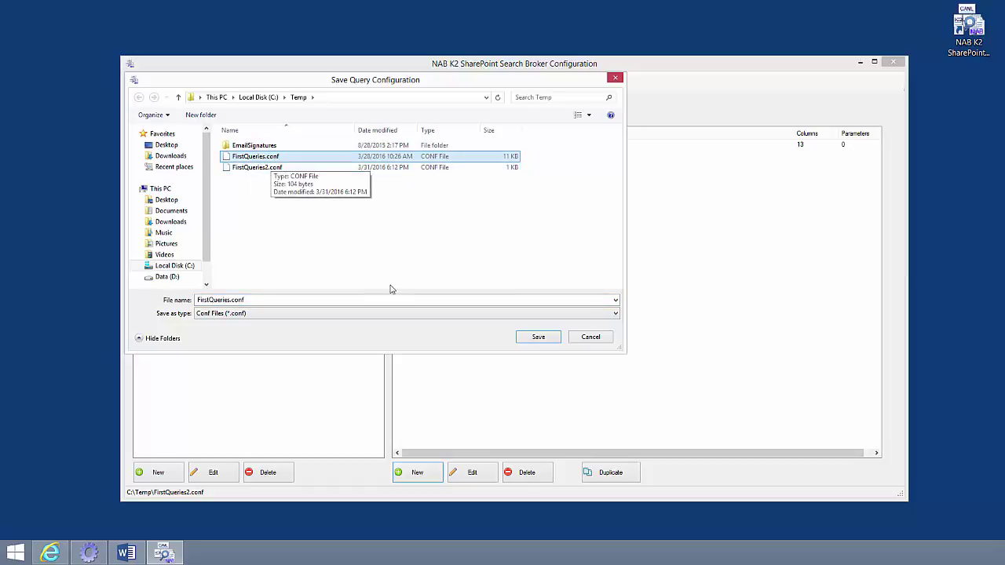
pyautogui.click(540, 337)
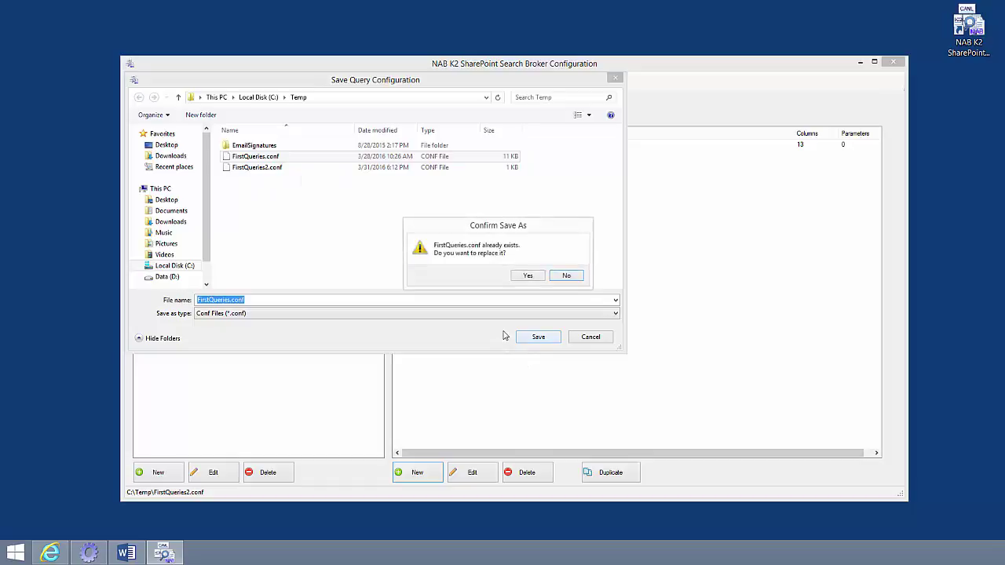
pyautogui.click(527, 276)
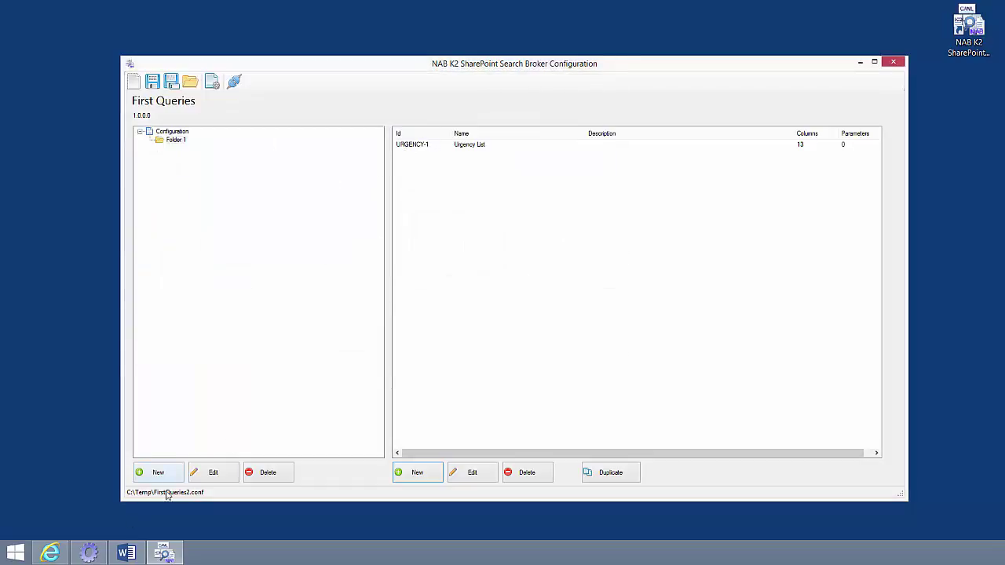
# Step: Switch to the SmartObjects Services Tester and start registering a NAB - SharePoint Search service instance with ServiceAccount authentication
pyautogui.click(89, 554)
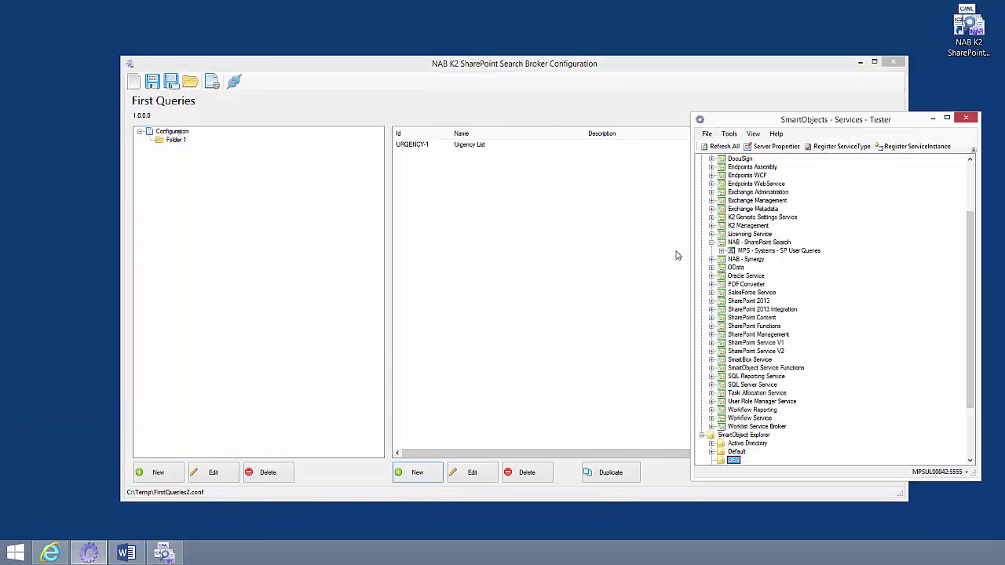
pyautogui.rightClick(753, 244)
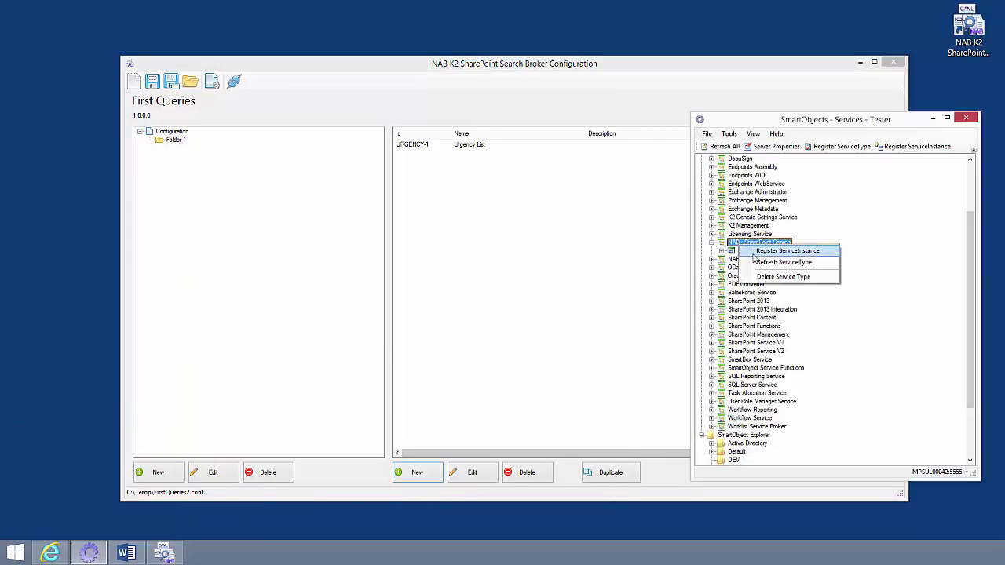
pyautogui.click(763, 252)
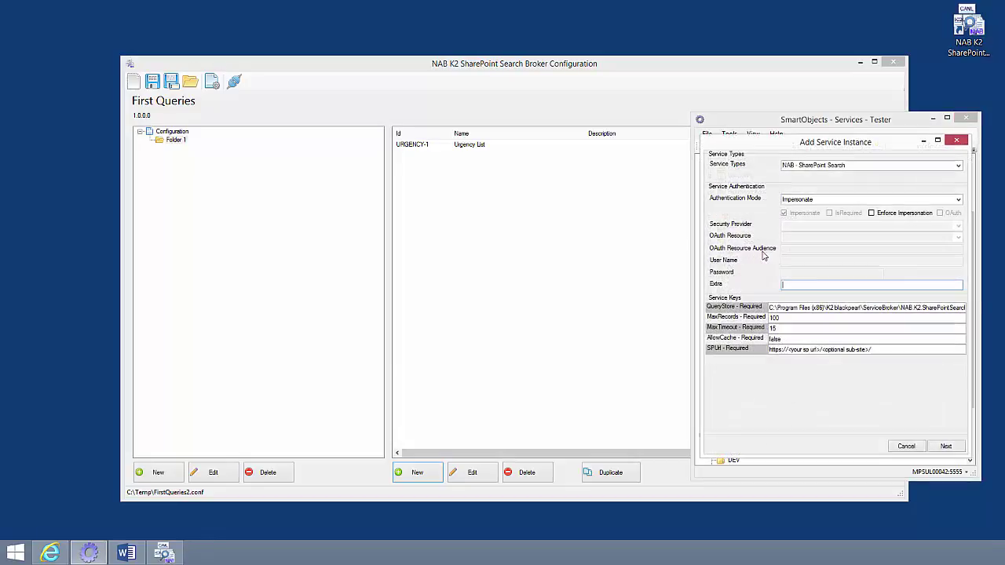
pyautogui.moveTo(826, 151); pyautogui.dragTo(748, 161)
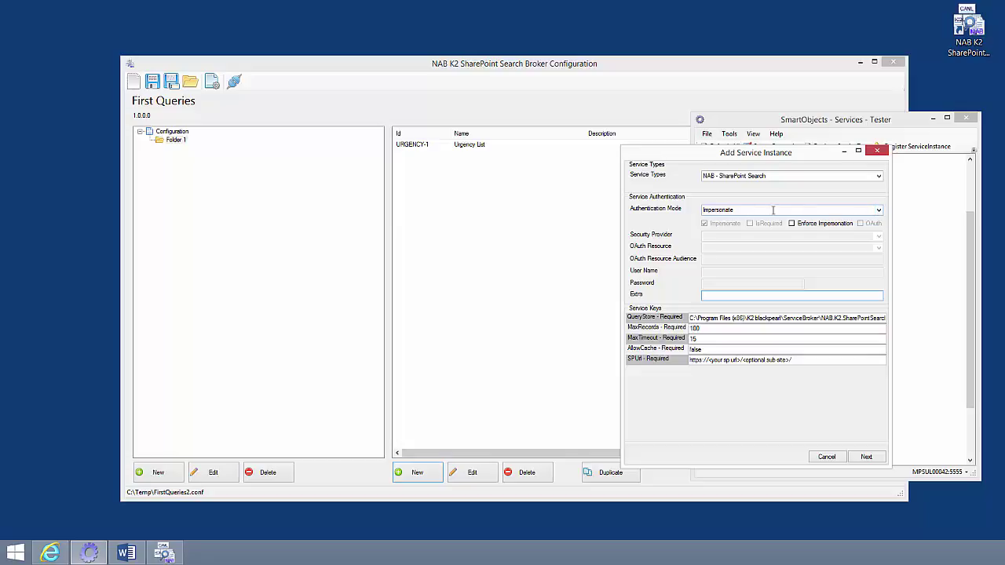
pyautogui.click(879, 209)
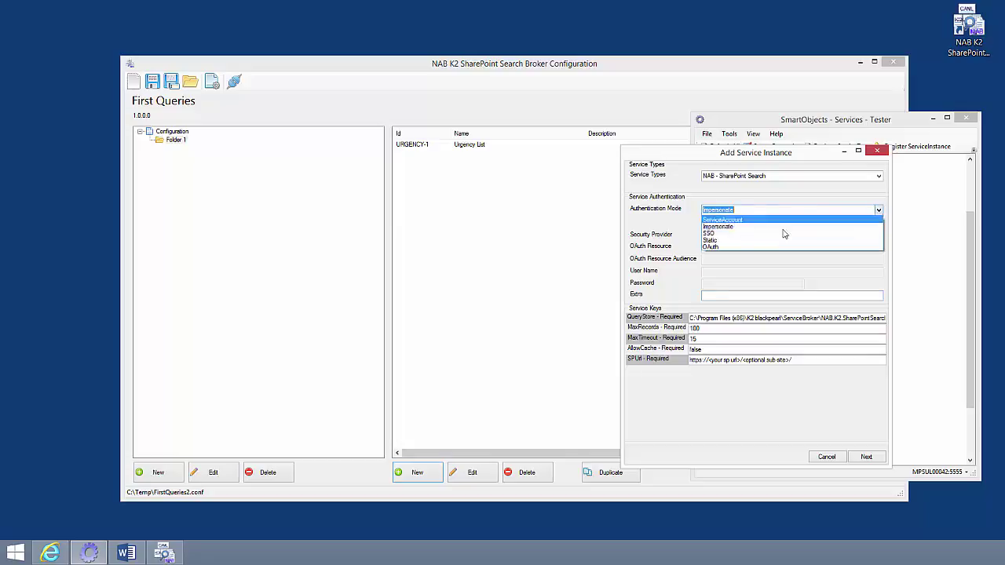
pyautogui.click(737, 221)
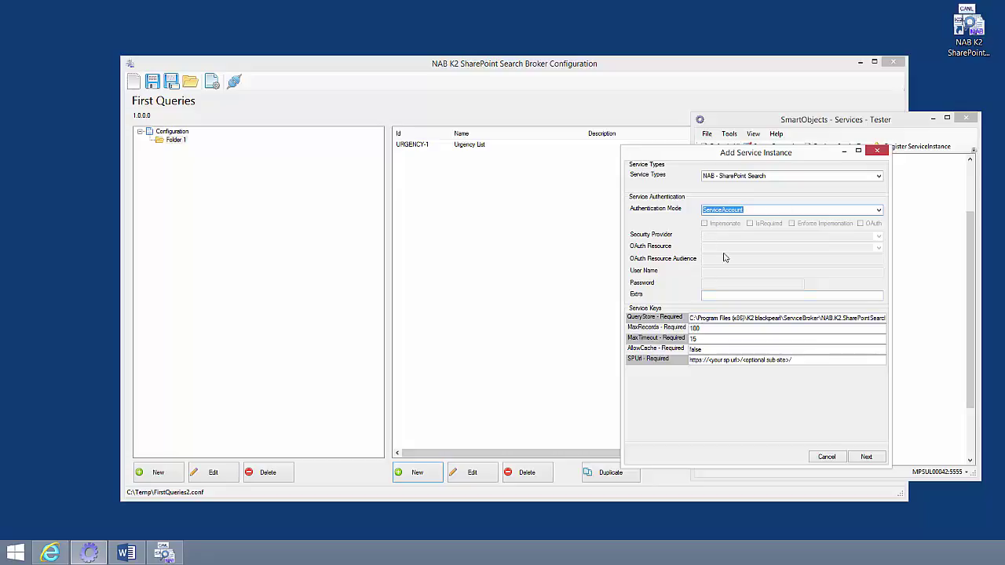
# Step: Set the service instance's QueryStore key to C:\temp\firstqueries.conf
pyautogui.moveTo(691, 317); pyautogui.dragTo(911, 318)
pyautogui.press('Delete')
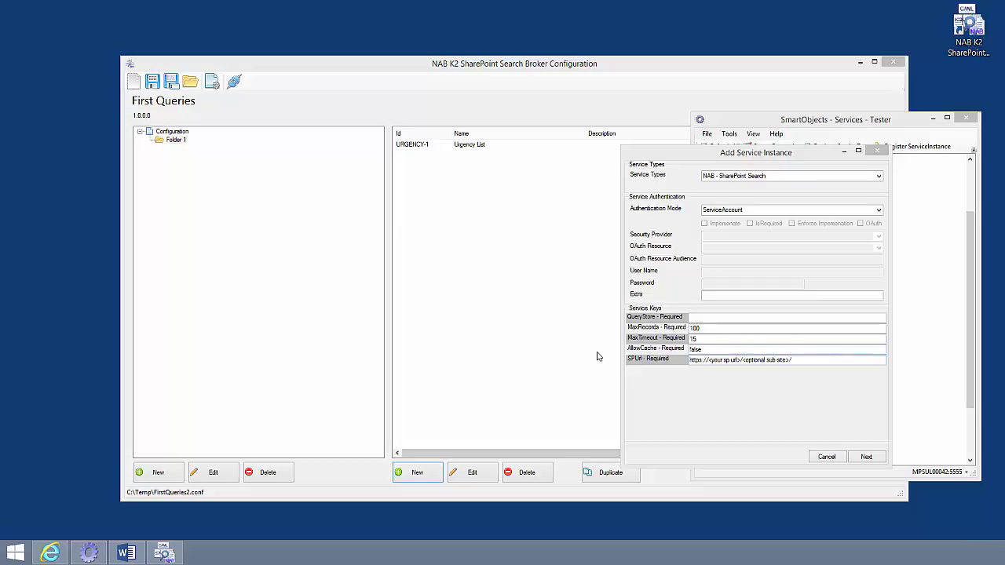
pyautogui.click(719, 320)
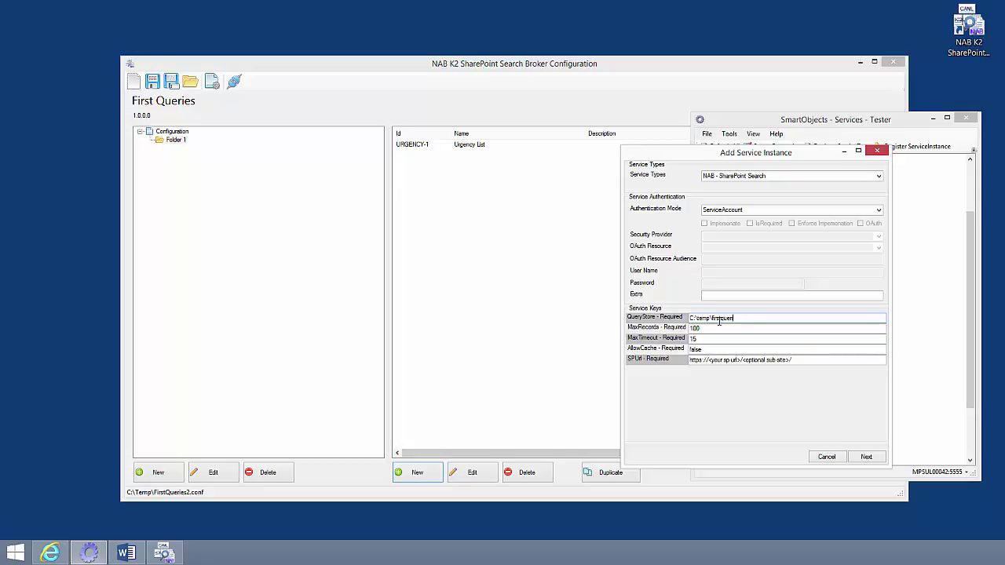
pyautogui.write('es.conf')
pyautogui.press('Tab')
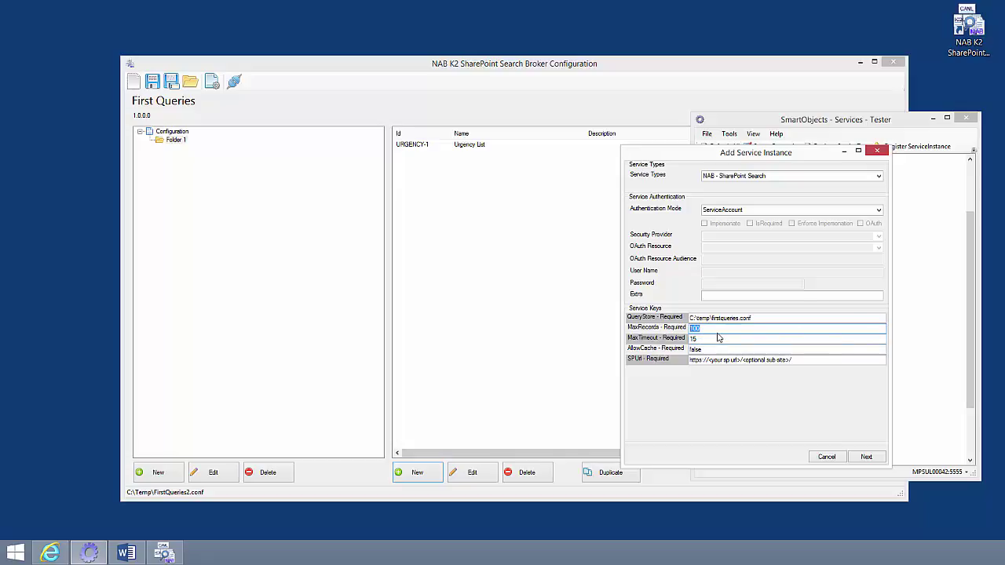
# Step: Set AllowCache to true, enter the SharePoint site address as SPUrl, and proceed to the instance information
pyautogui.click(708, 349)
pyautogui.write('t')
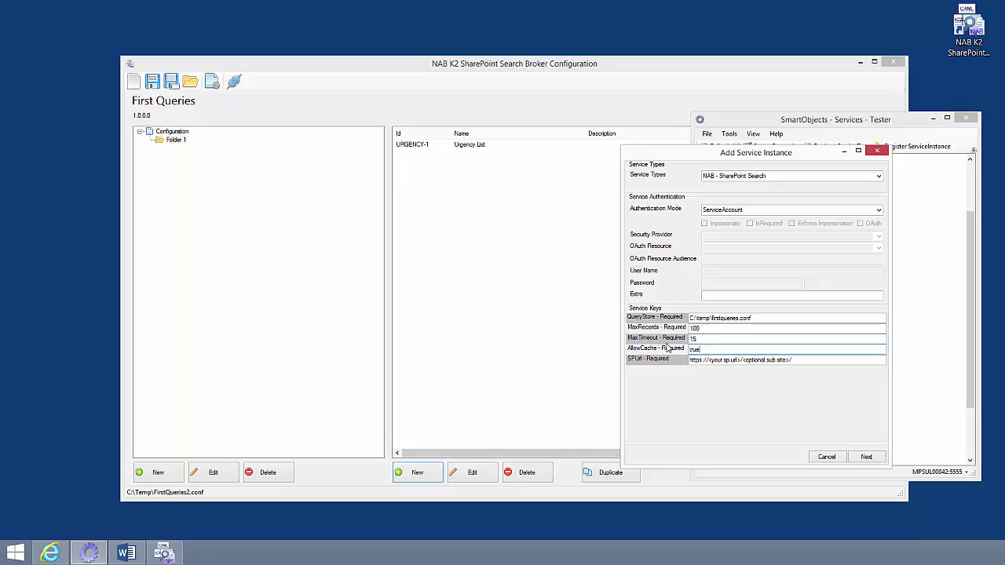
pyautogui.write('rue')
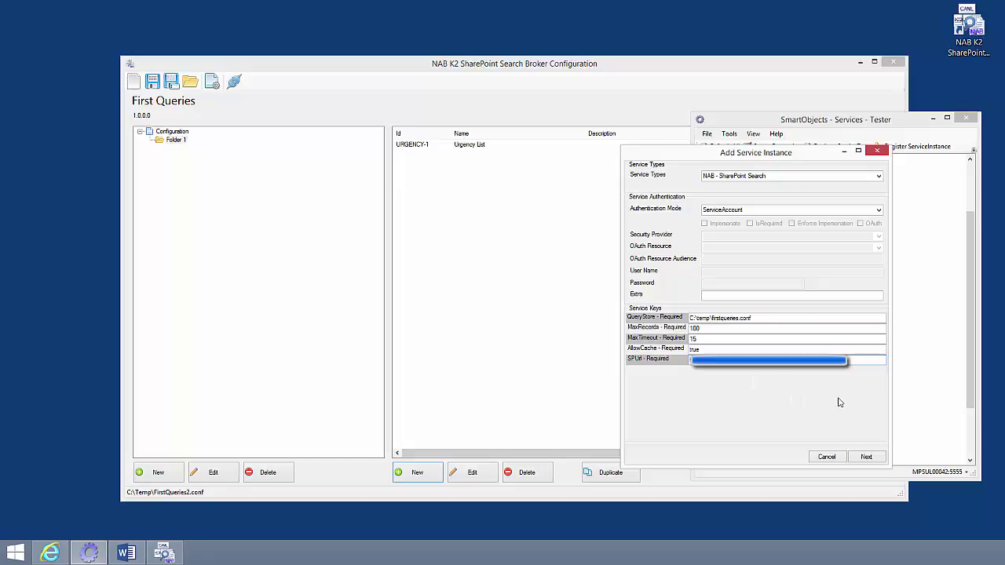
pyautogui.click(861, 461)
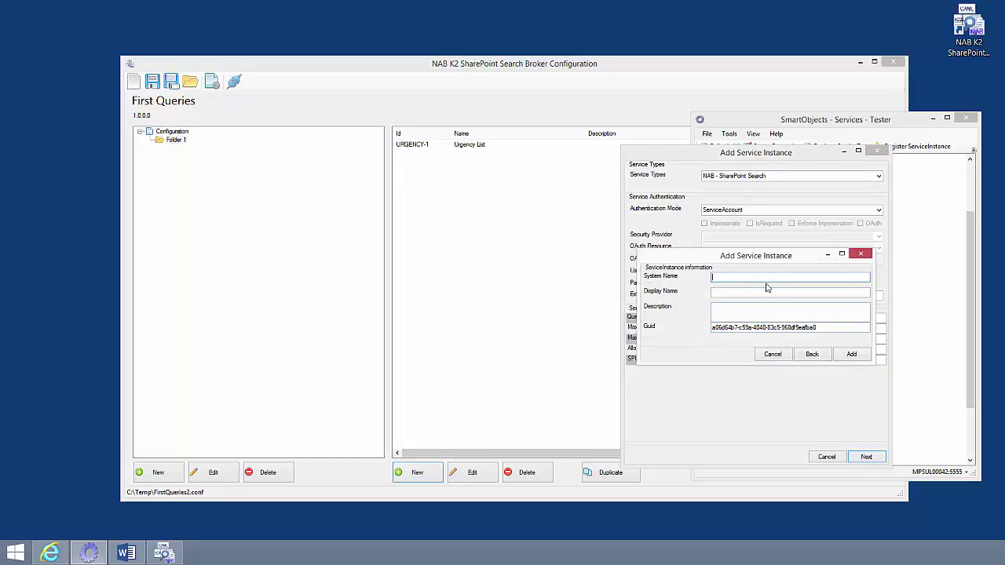
# Step: Enter First Queries as both system name and display name, add the service instance, and dismiss the confirmation
pyautogui.write('FIRSD')
pyautogui.press('BackSpace')
pyautogui.press('Tab')
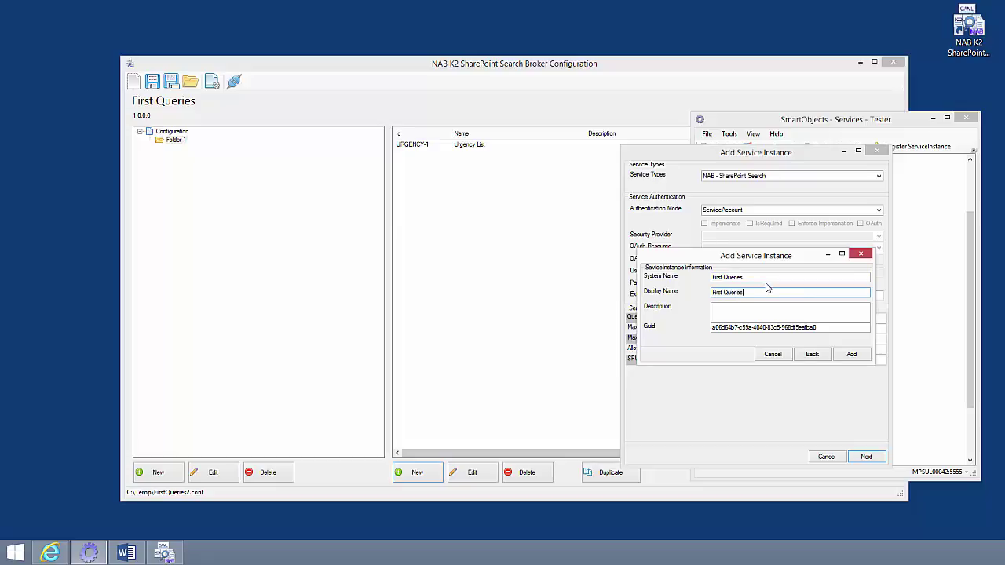
pyautogui.click(851, 354)
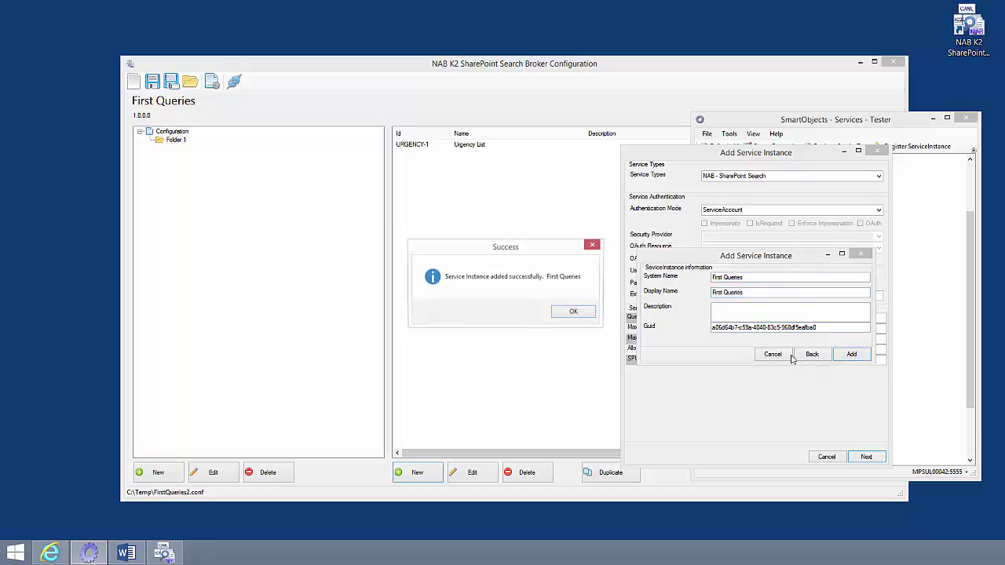
pyautogui.click(576, 314)
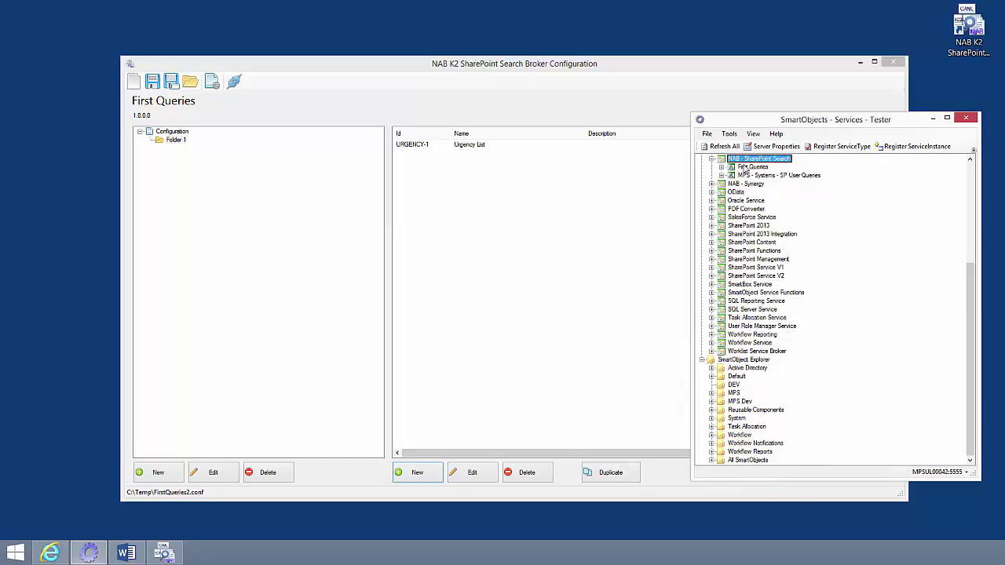
# Step: Examine the First Queries service instance down to the methods of Urgency List in Folder 1
pyautogui.scroll(2, 743, 168)
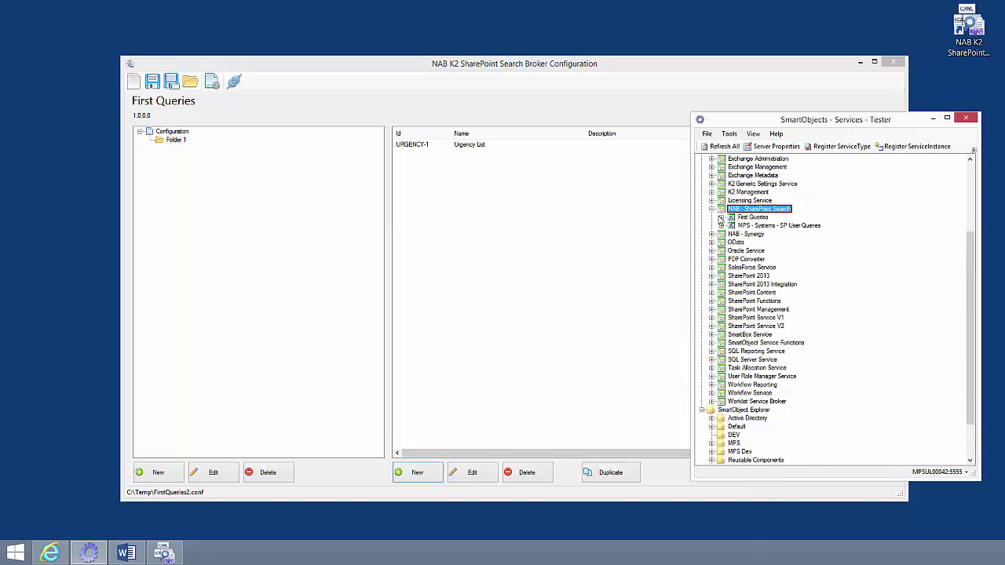
pyautogui.click(721, 218)
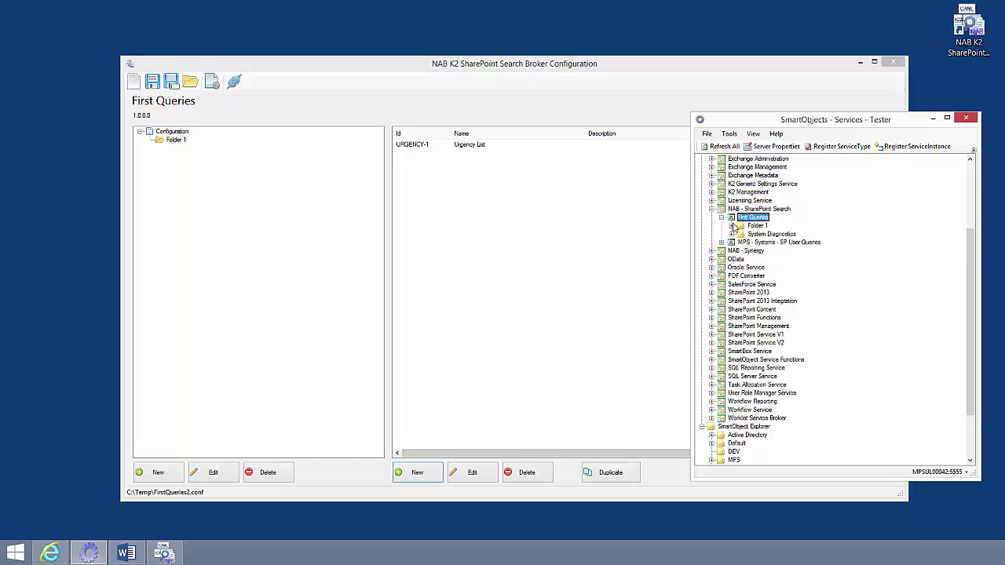
pyautogui.click(731, 226)
pyautogui.moveTo(789, 121); pyautogui.dragTo(549, 169)
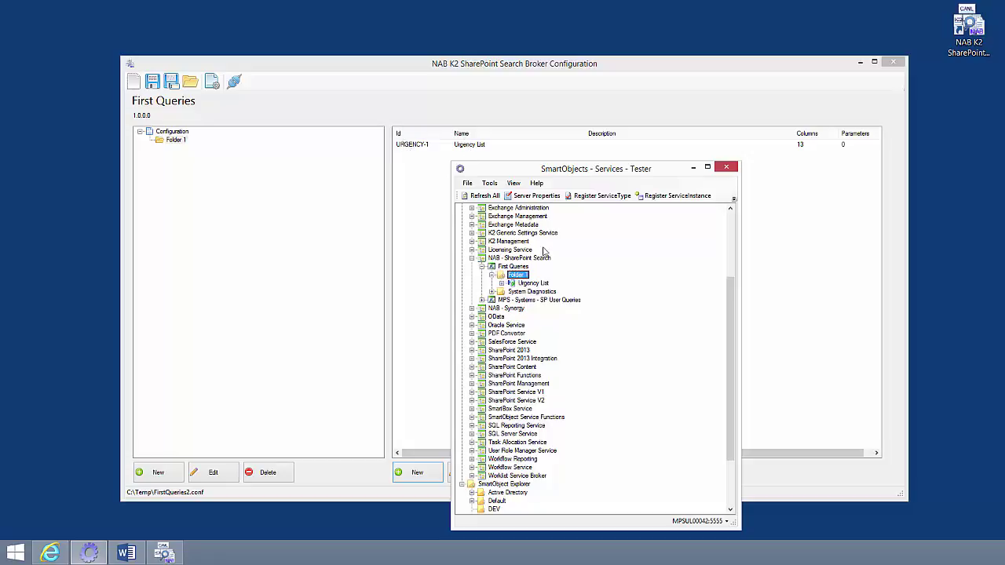
pyautogui.click(523, 285)
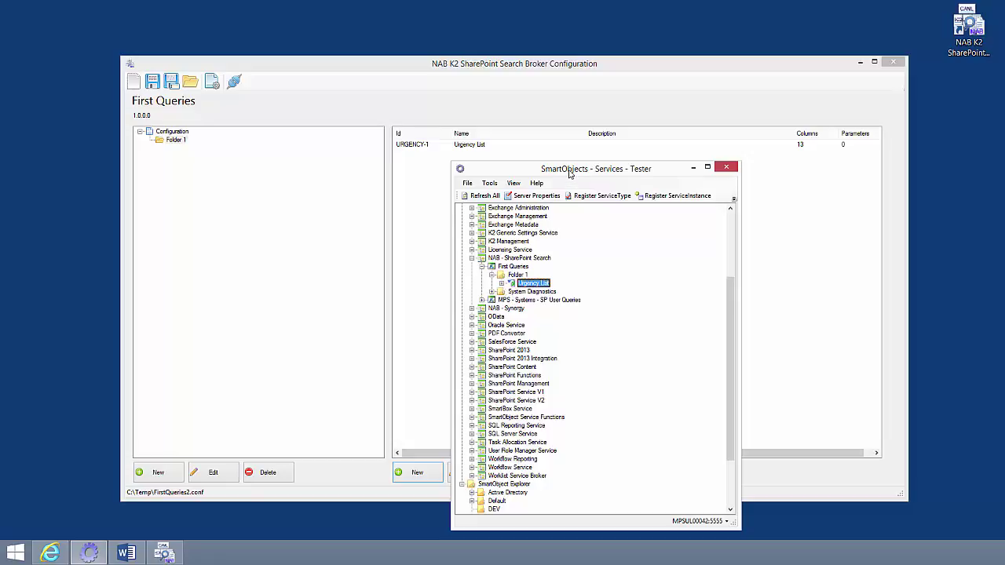
pyautogui.moveTo(570, 171); pyautogui.dragTo(668, 91)
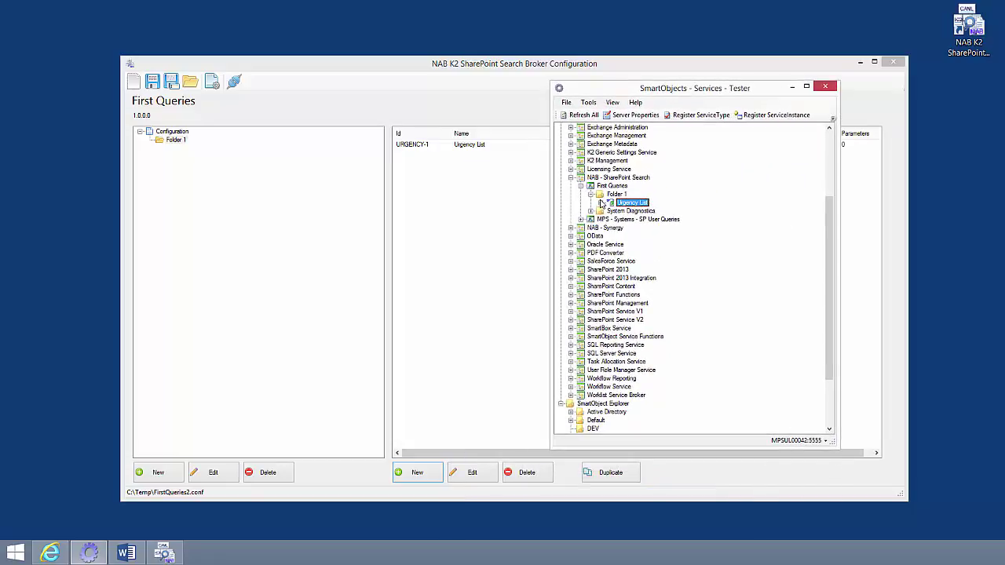
pyautogui.click(600, 202)
pyautogui.click(611, 219)
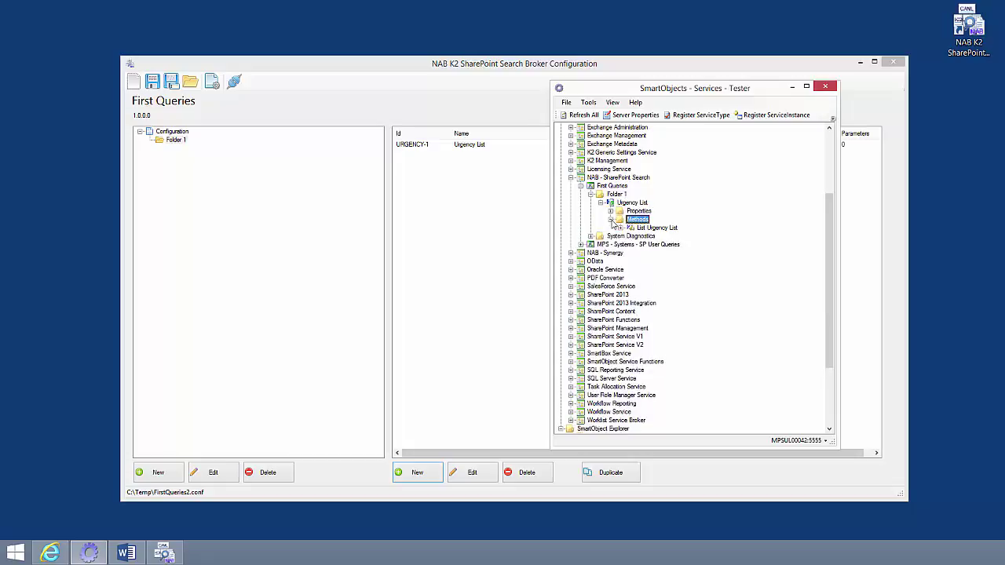
# Step: Examine the return properties of the List Urgency List method, and collapse the method again
pyautogui.doubleClick(624, 228)
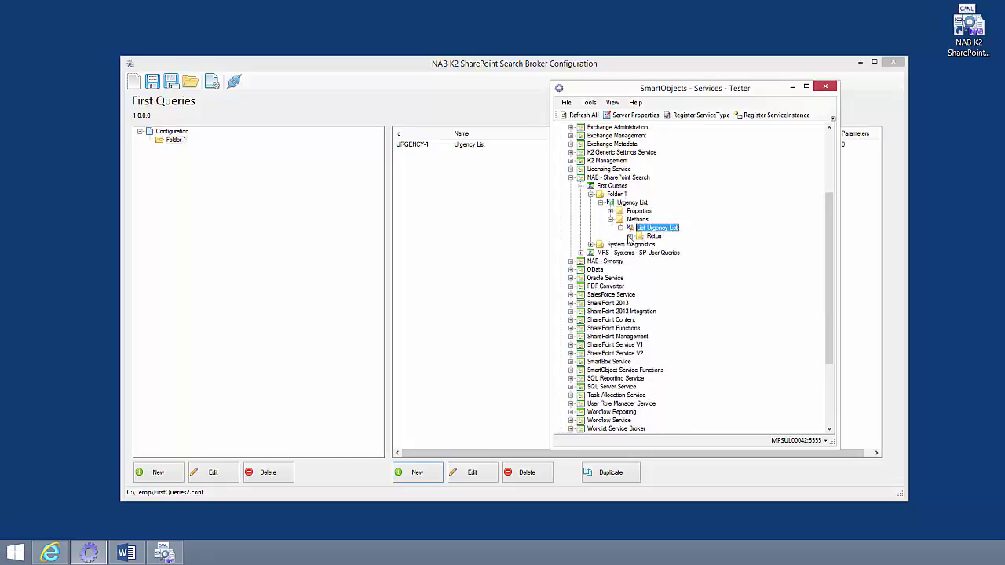
pyautogui.doubleClick(653, 236)
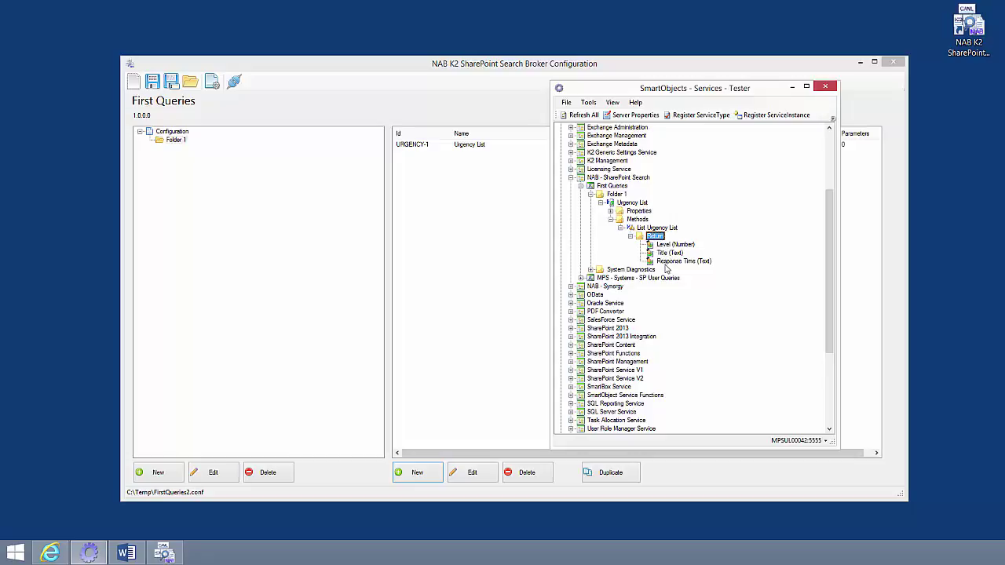
pyautogui.click(621, 227)
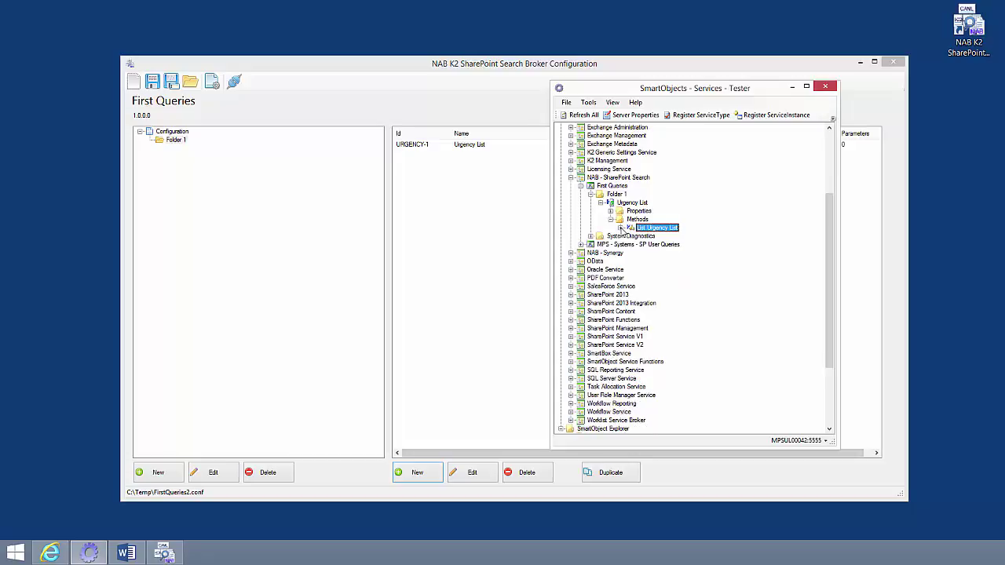
# Step: Create a SmartObject from the Urgency List service object and publish it in the DEV category, closing the publishing window
pyautogui.click(632, 203)
pyautogui.rightClick(634, 204)
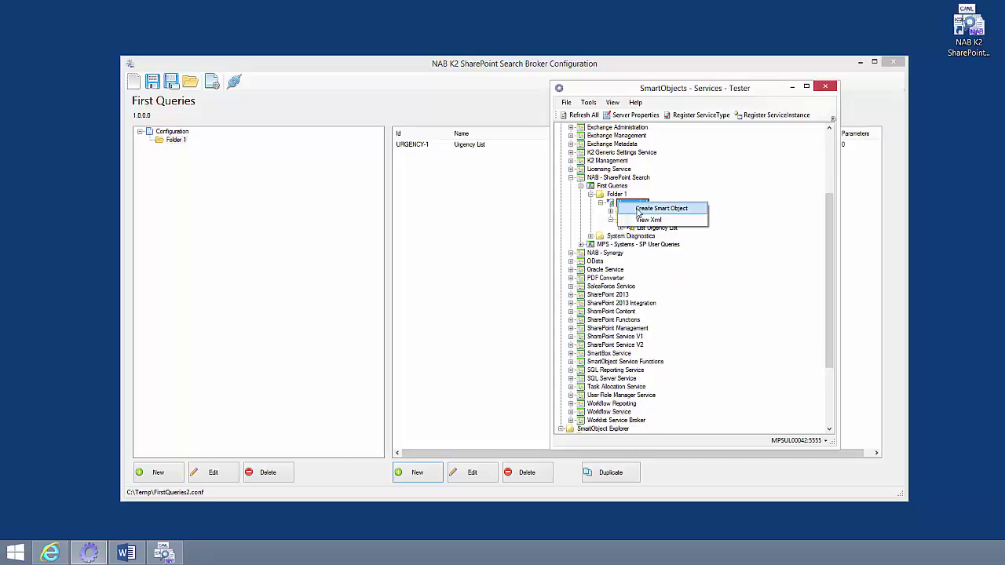
pyautogui.click(636, 210)
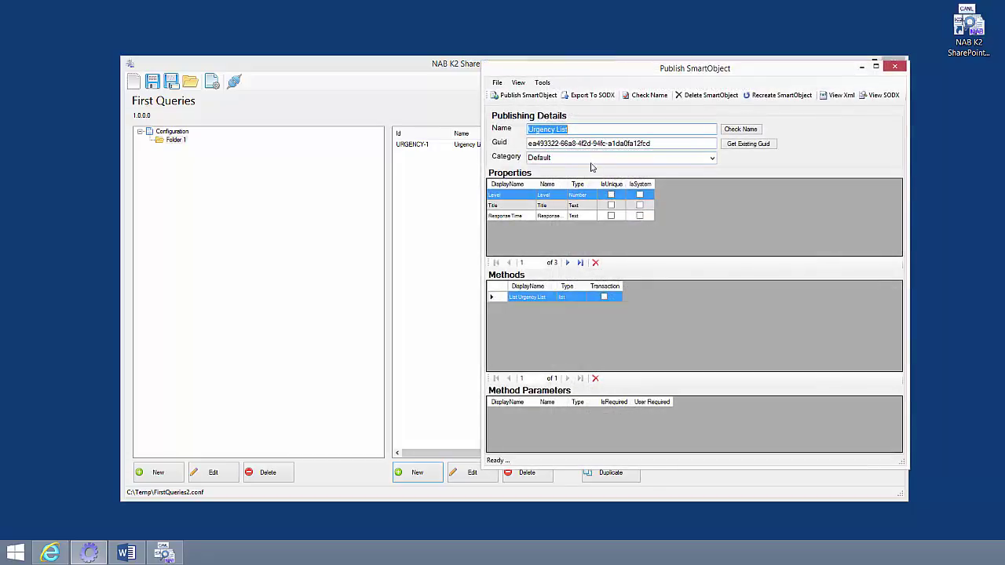
pyautogui.click(709, 161)
pyautogui.click(549, 189)
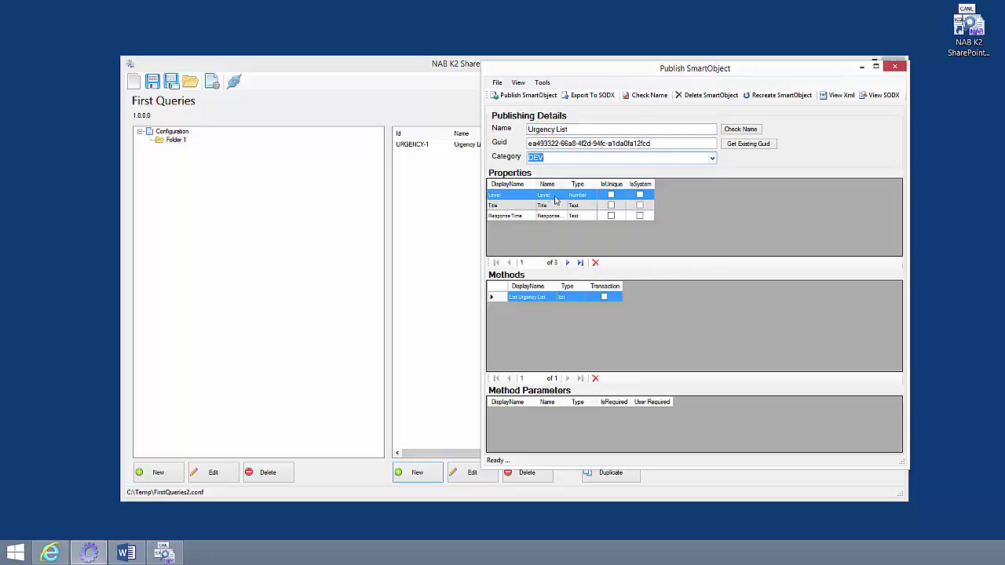
pyautogui.click(523, 95)
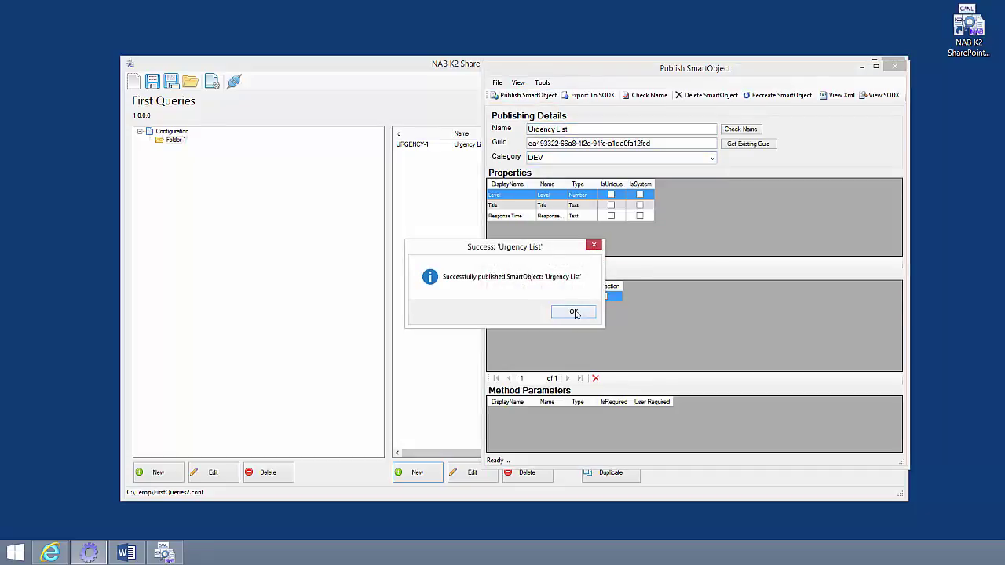
pyautogui.click(574, 313)
pyautogui.click(894, 67)
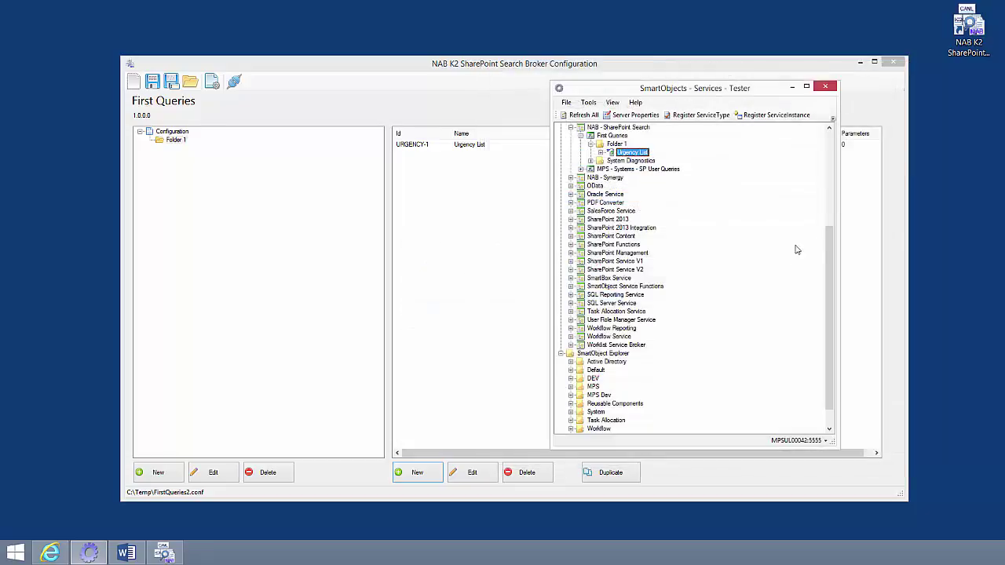
# Step: Find the Urgency List SmartObject under DEV in the SmartObject Explorer and execute its List Urgency List method
pyautogui.scroll(-1, 828, 249)
pyautogui.click(572, 354)
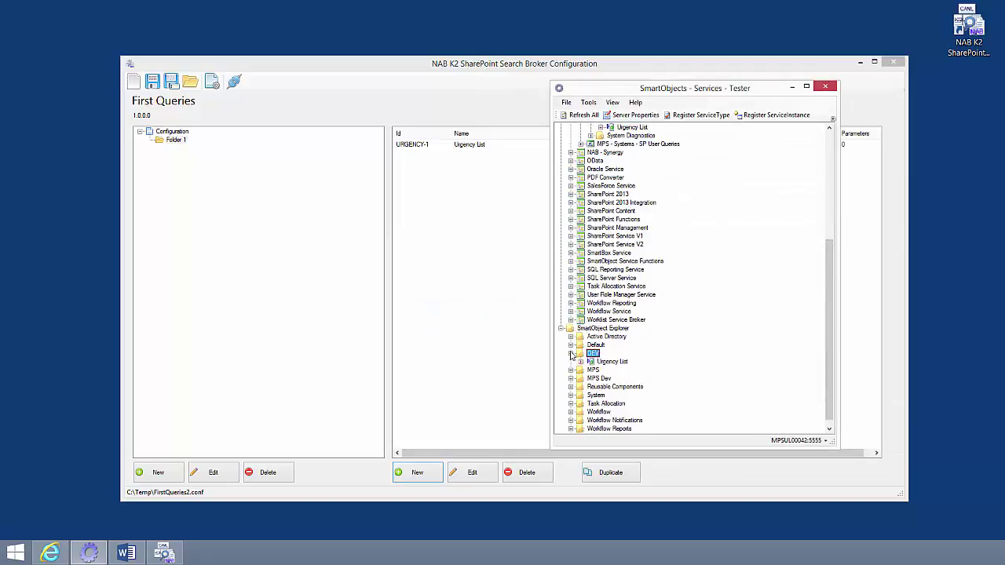
pyautogui.click(581, 362)
pyautogui.scroll(-2, 626, 355)
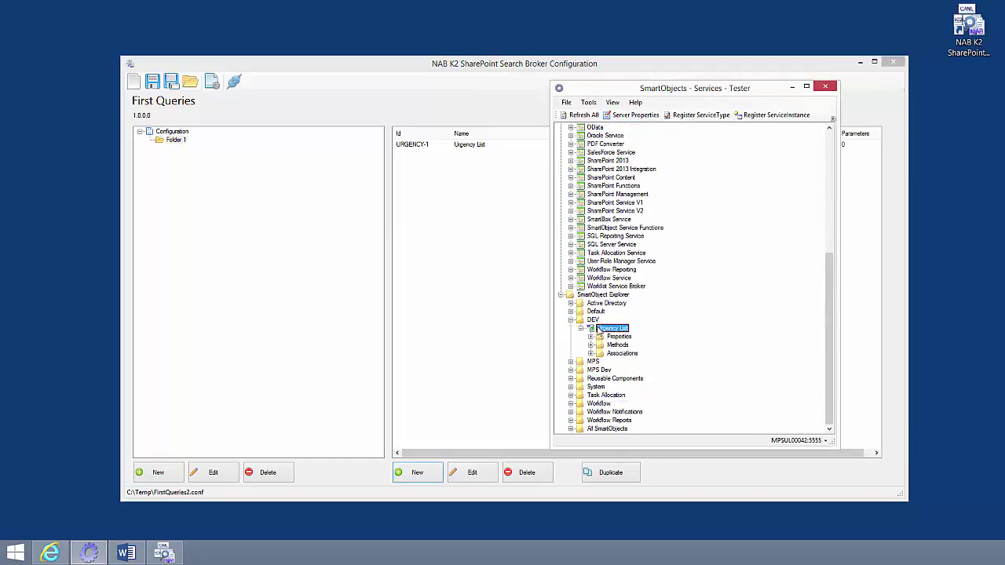
pyautogui.rightClick(605, 333)
pyautogui.click(636, 338)
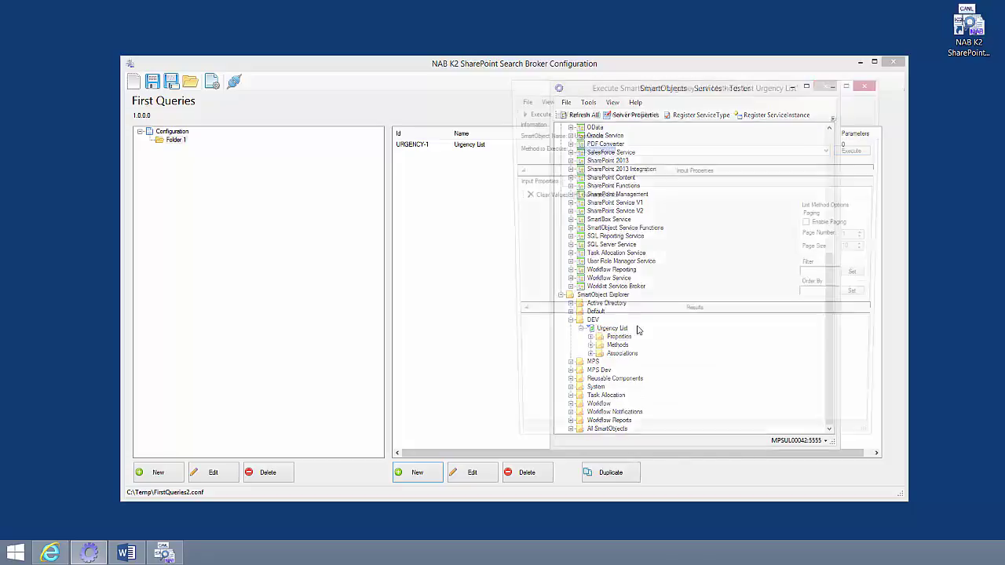
pyautogui.moveTo(683, 83); pyautogui.dragTo(593, 87)
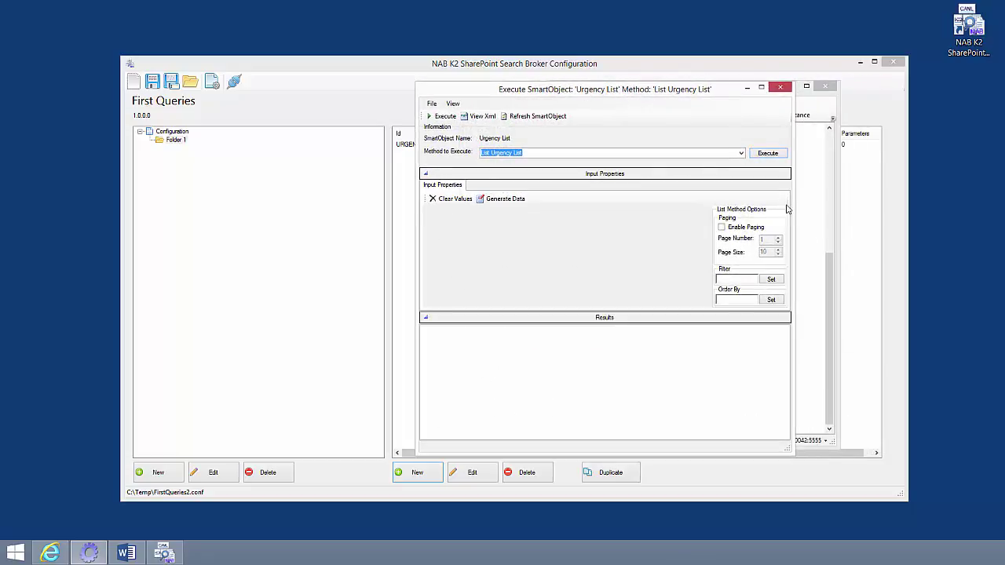
pyautogui.click(769, 154)
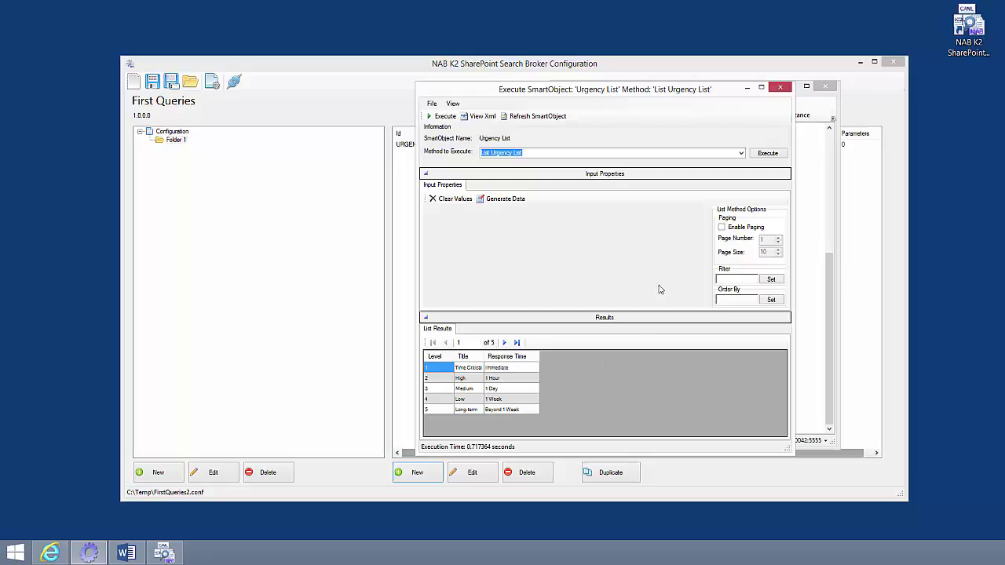
# Step: Rerun the List Urgency List method several times to check the execution time with caching enabled
pyautogui.click(767, 154)
pyautogui.click(768, 154)
pyautogui.click(768, 154)
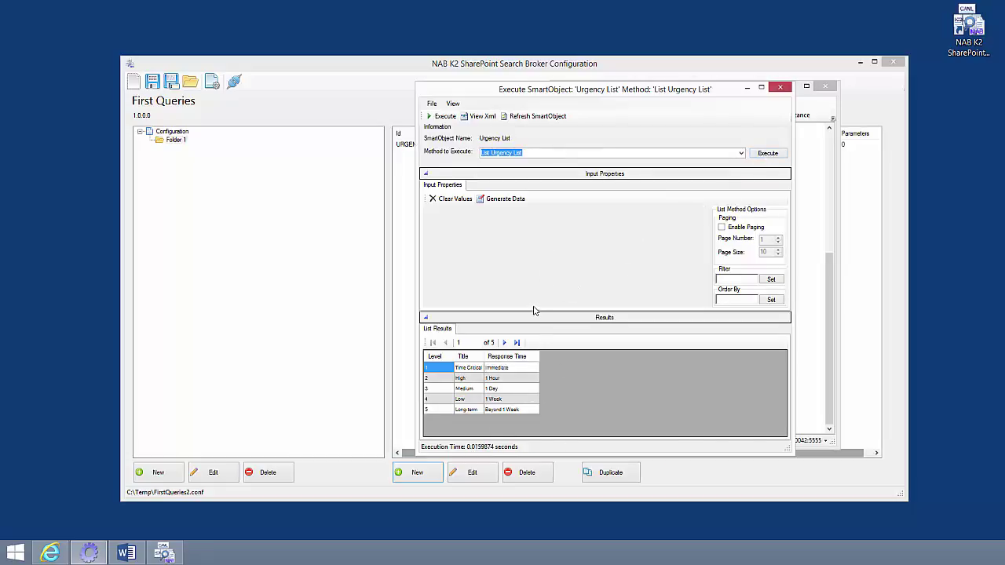